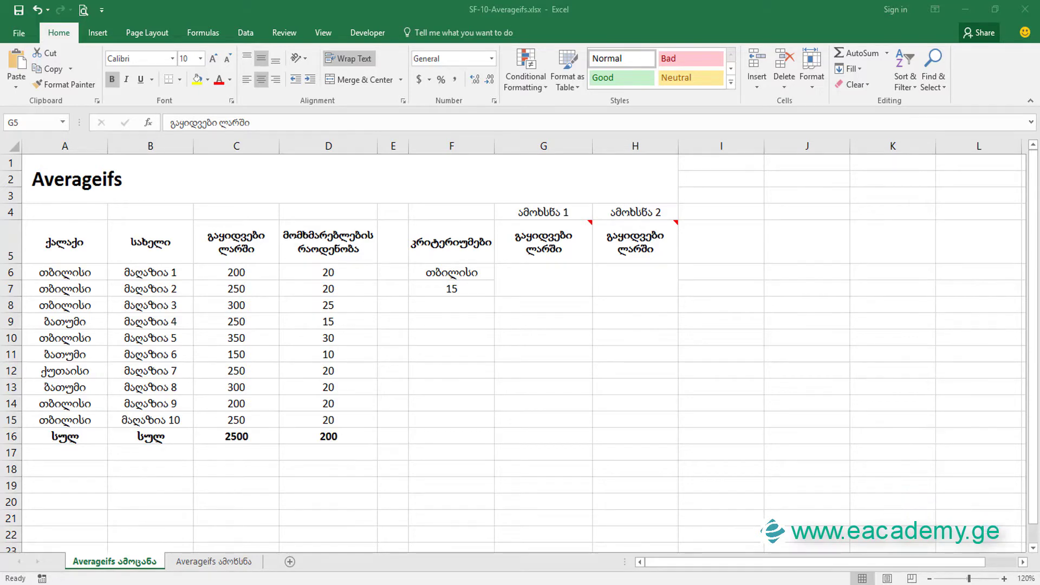
# Select G5 to show its note: average sales of non-Tbilisi stores with over 15 customers
pyautogui.click(566, 258)
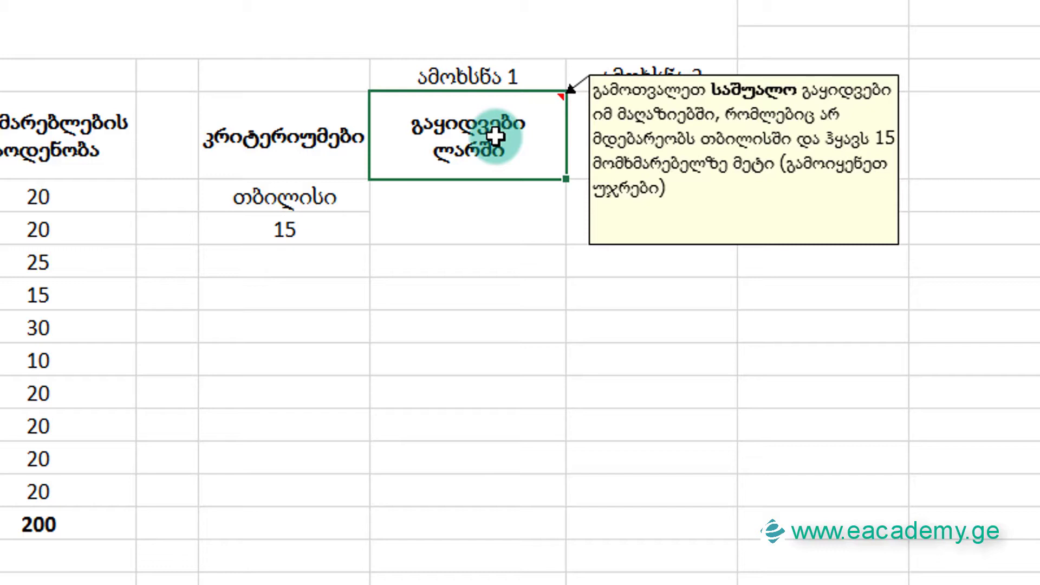
# Start an AVERAGEIFS formula in G6 and bring up its Function Arguments dialog
pyautogui.click(426, 209)
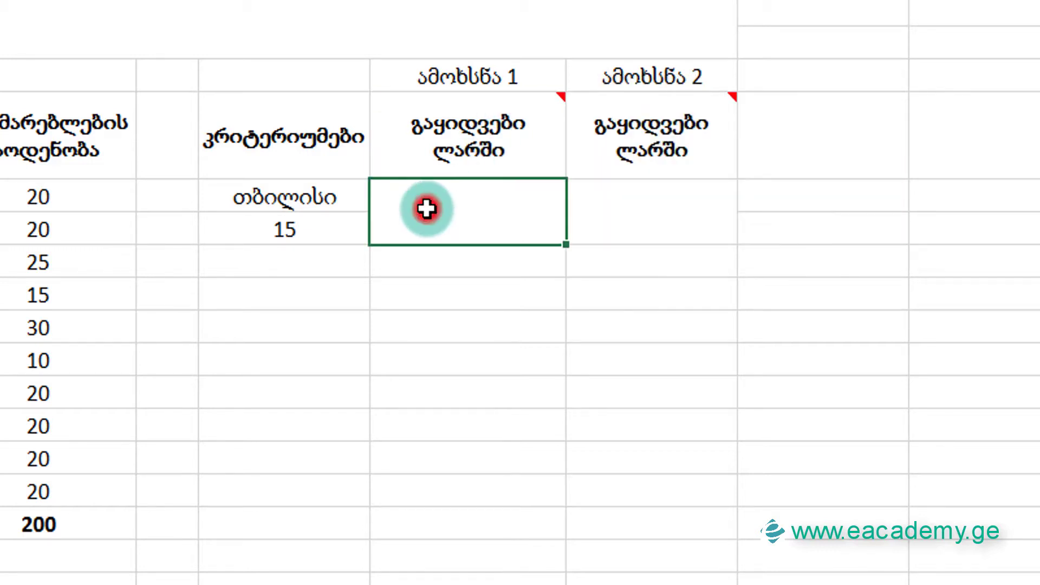
pyautogui.write('=')
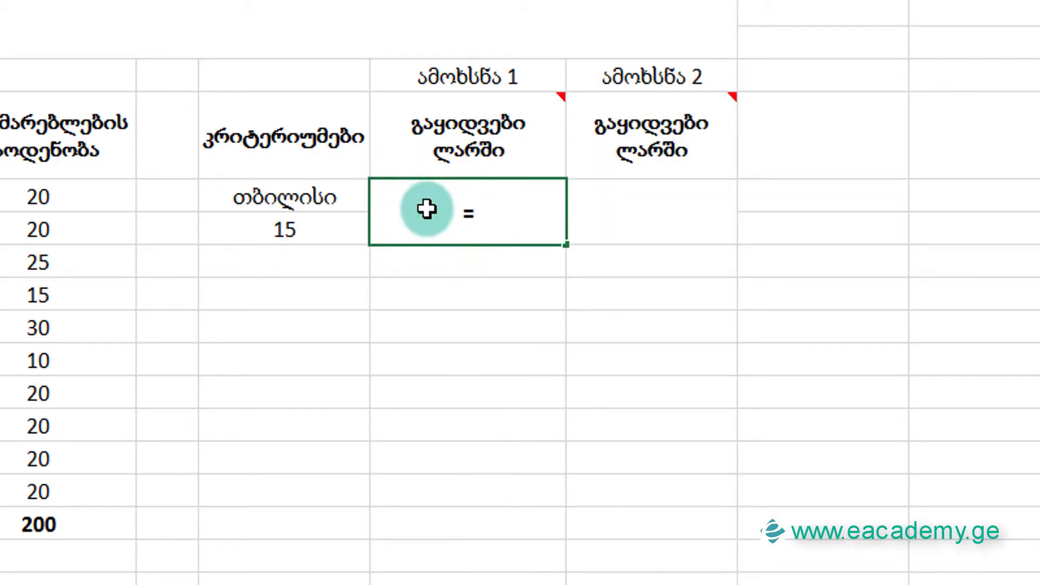
pyautogui.write('a')
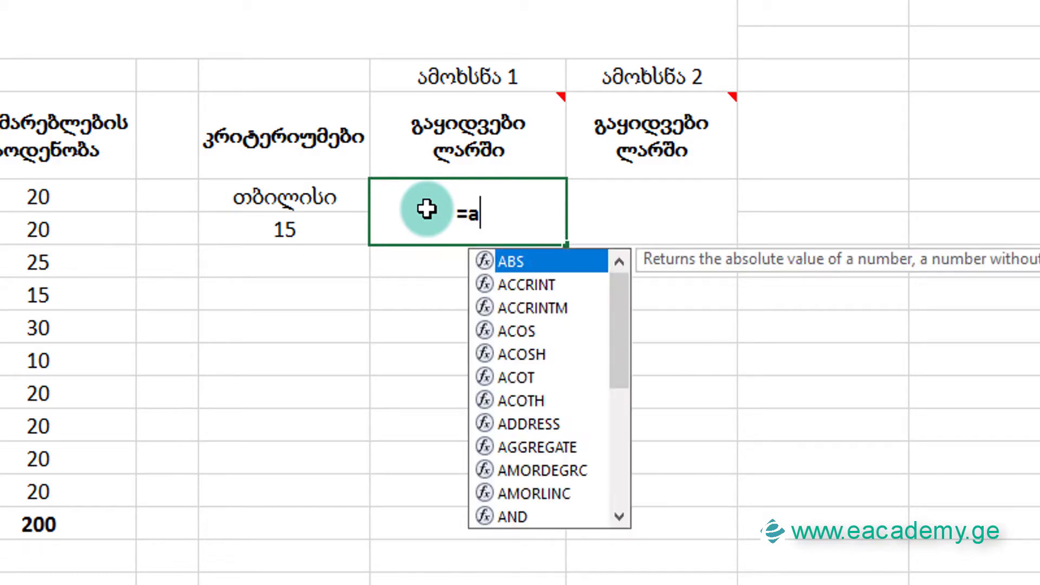
pyautogui.write('ver')
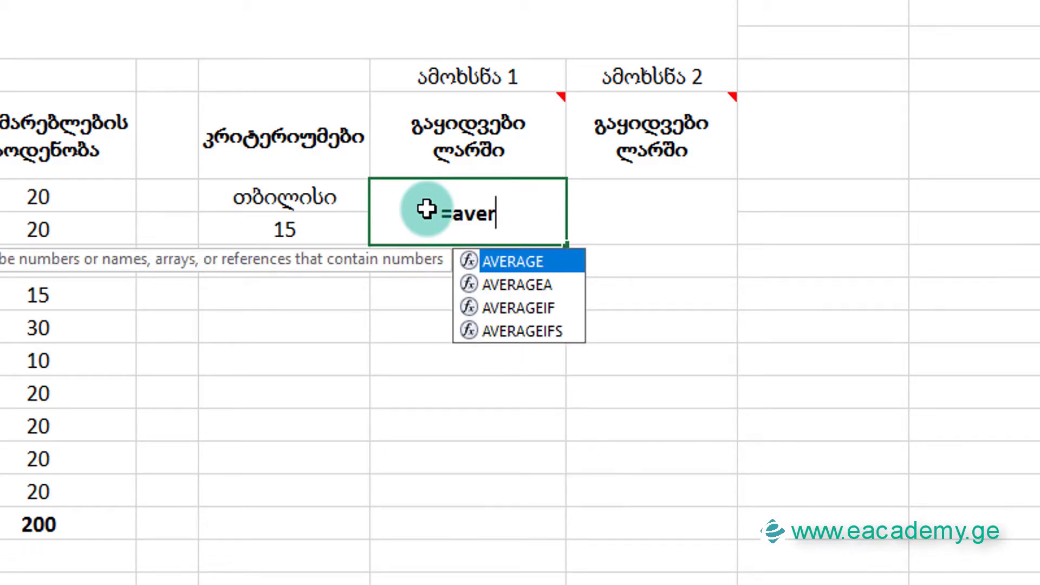
pyautogui.press('Down')
pyautogui.press('Down')
pyautogui.press('Down')
pyautogui.press('Tab')
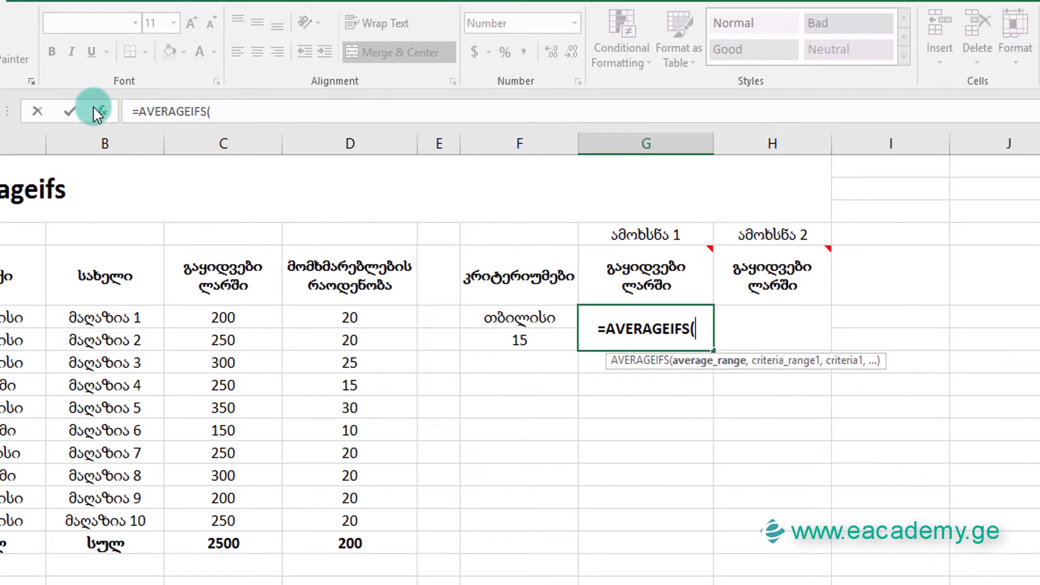
pyautogui.click(41, 80)
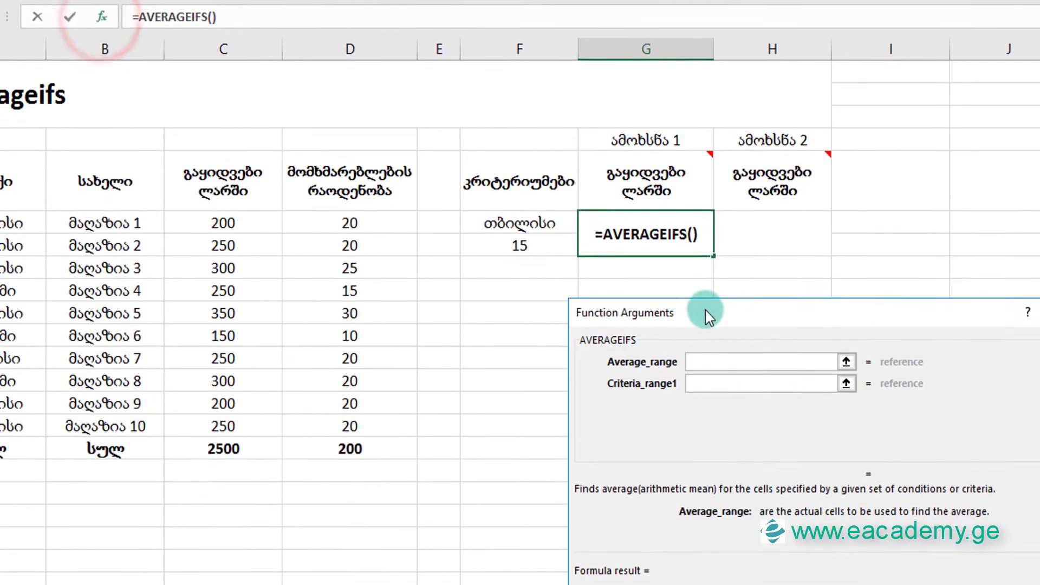
pyautogui.moveTo(705, 315); pyautogui.dragTo(891, 314)
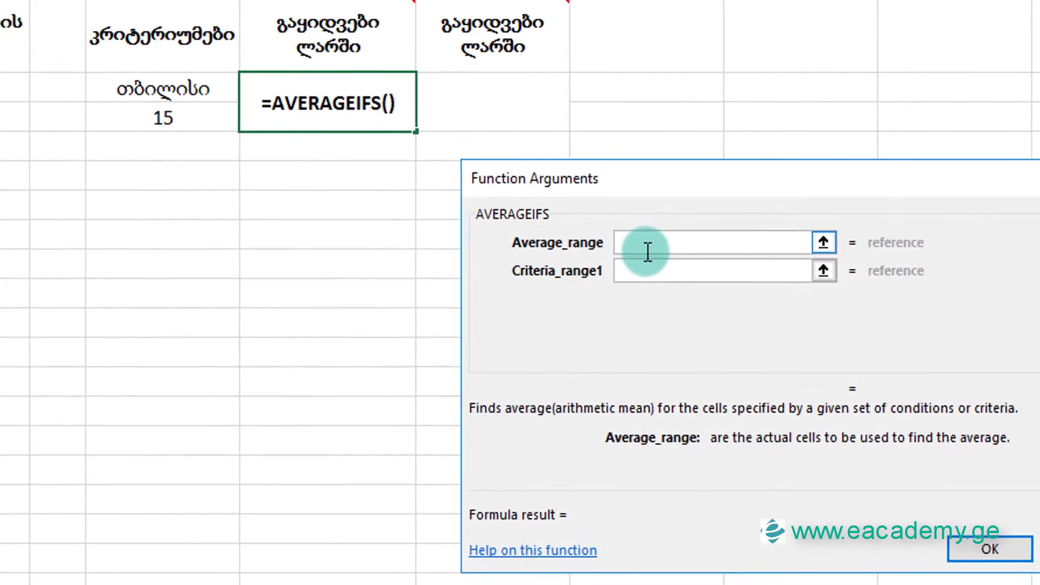
# Set the average range to sales C6:C15 and the first criteria range to cities A6:A15
pyautogui.click(648, 251)
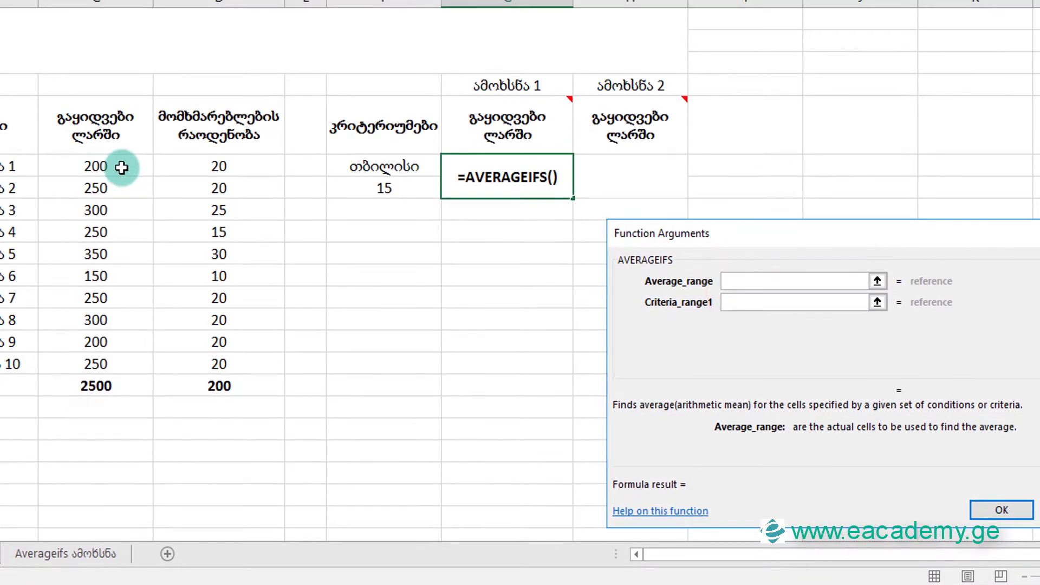
pyautogui.moveTo(121, 168); pyautogui.dragTo(123, 365)
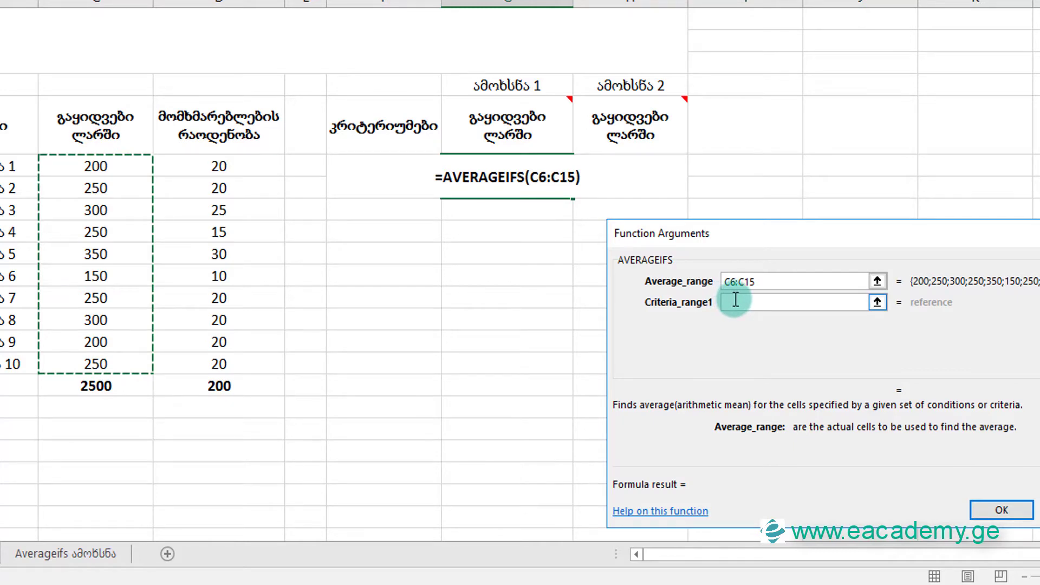
pyautogui.click(736, 300)
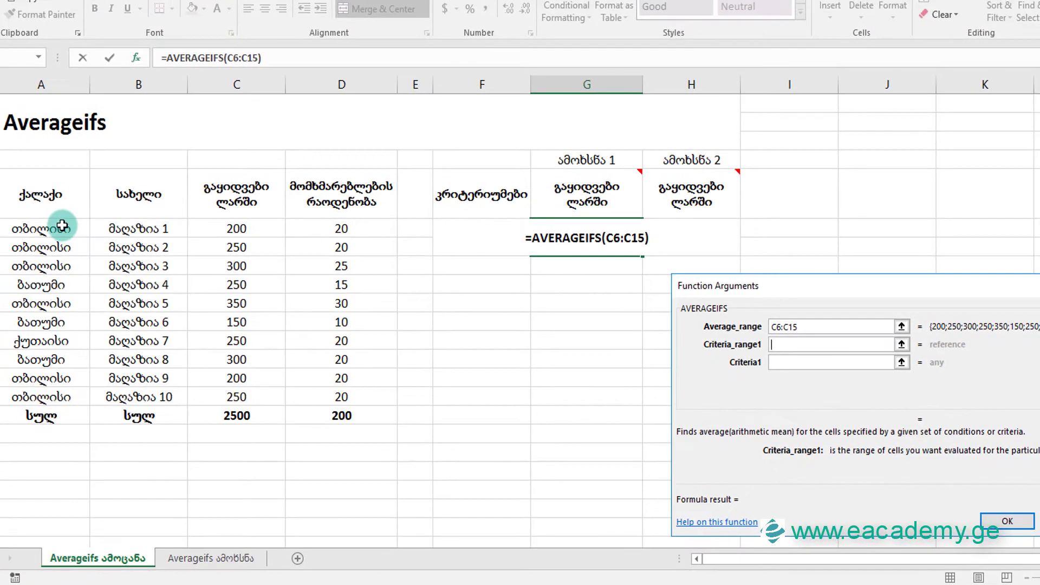
pyautogui.moveTo(58, 222); pyautogui.dragTo(70, 395)
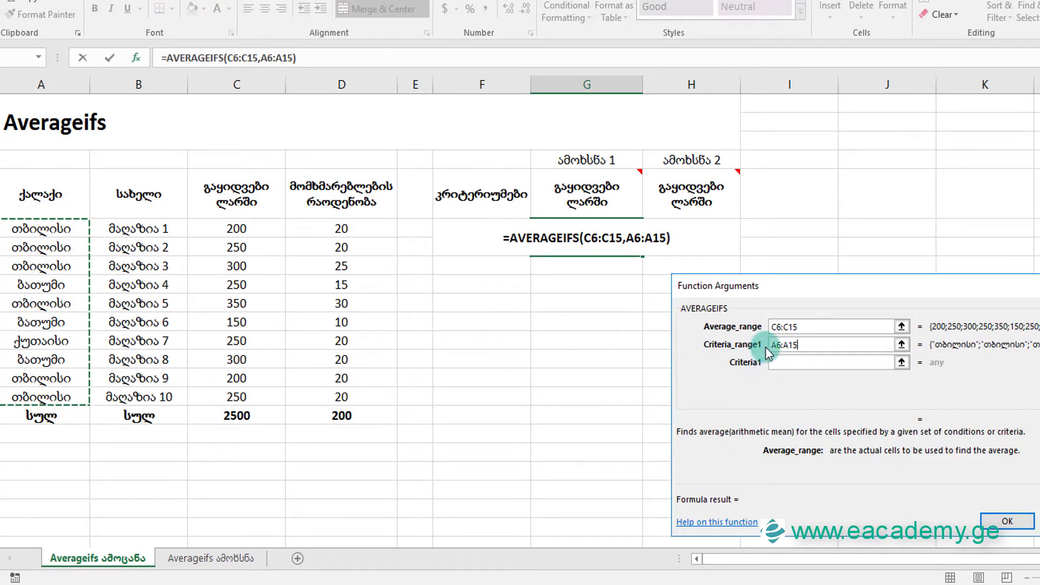
pyautogui.click(781, 362)
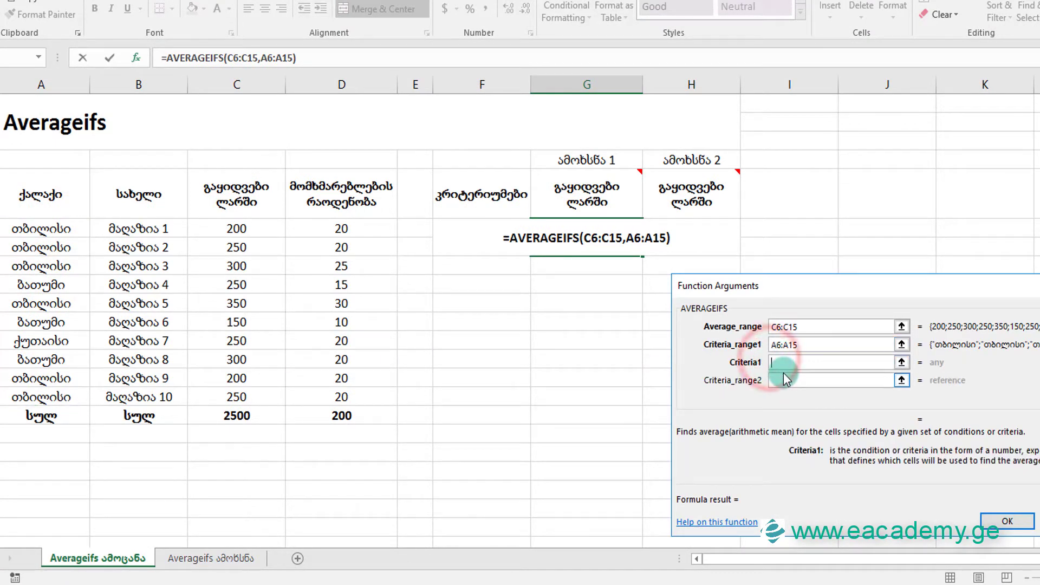
# Set the first criterion to "<>"&F6 to exclude the city in F6
pyautogui.write('<>')
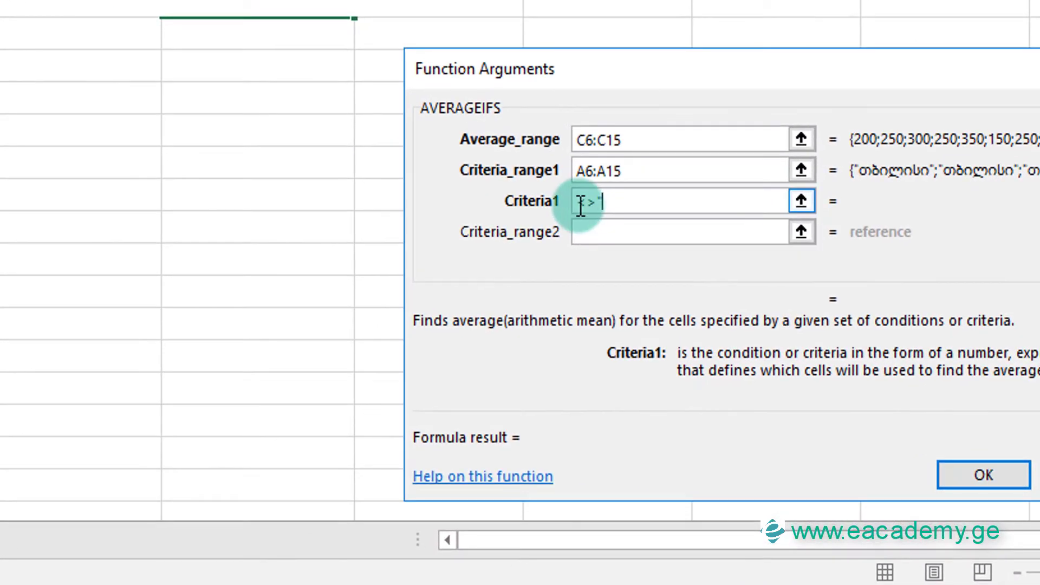
pyautogui.click(580, 206)
pyautogui.write('"')
pyautogui.click(619, 206)
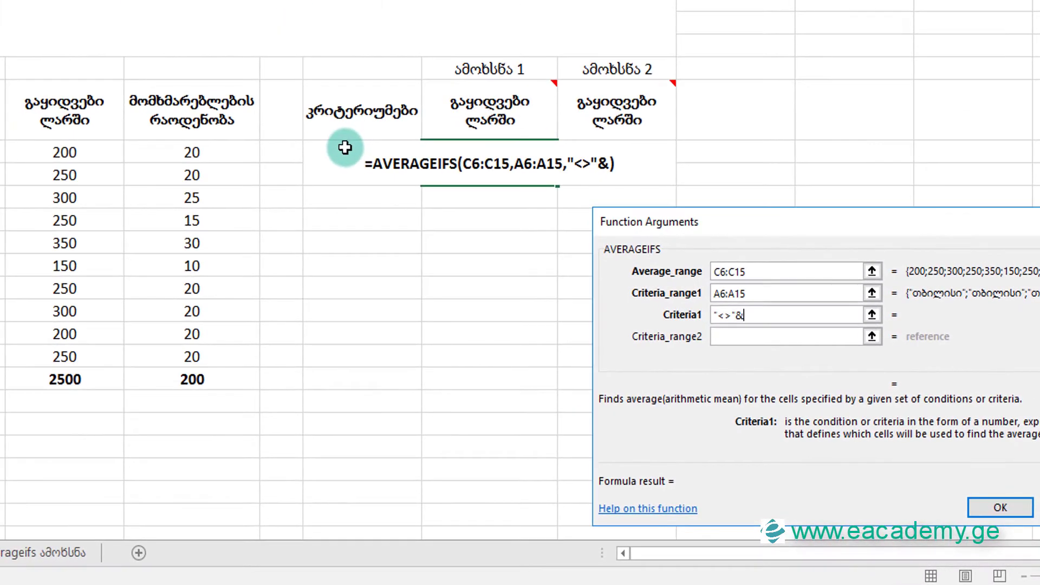
pyautogui.click(341, 139)
pyautogui.click(830, 315)
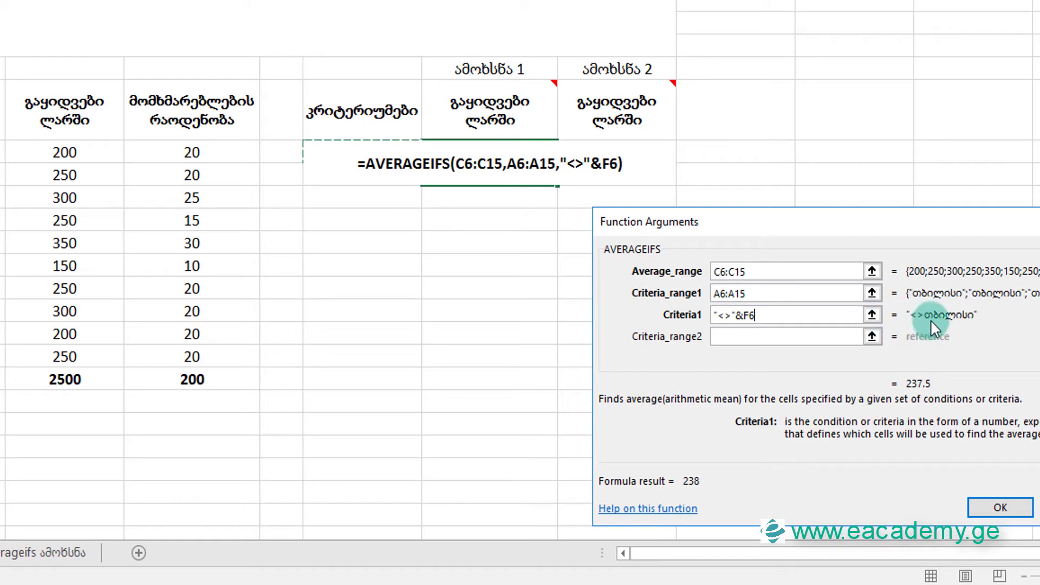
# Add customer counts D6:D15 as the second criteria range with criterion "<"&F7
pyautogui.click(740, 337)
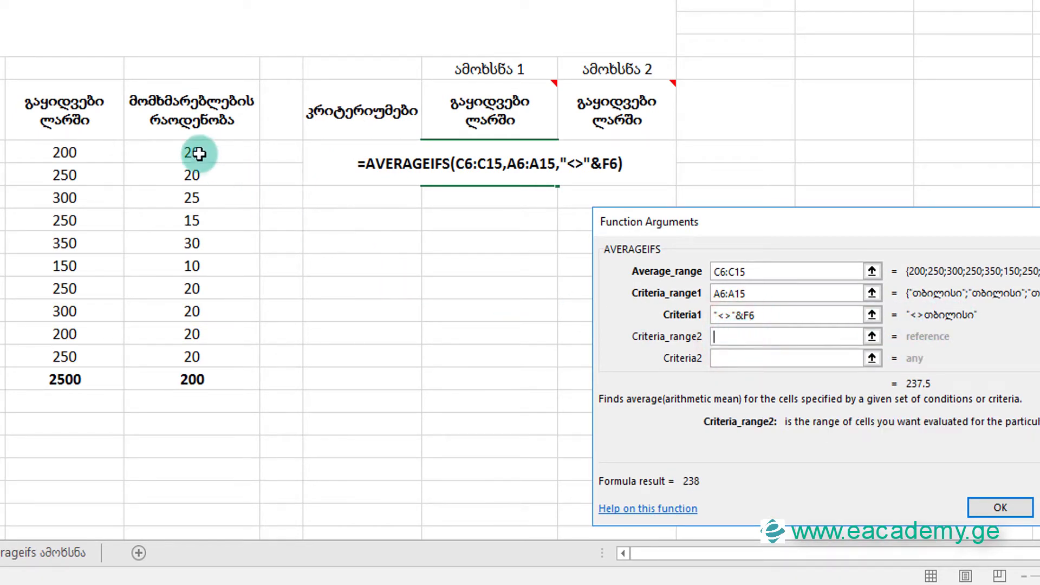
pyautogui.moveTo(192, 153); pyautogui.dragTo(183, 354)
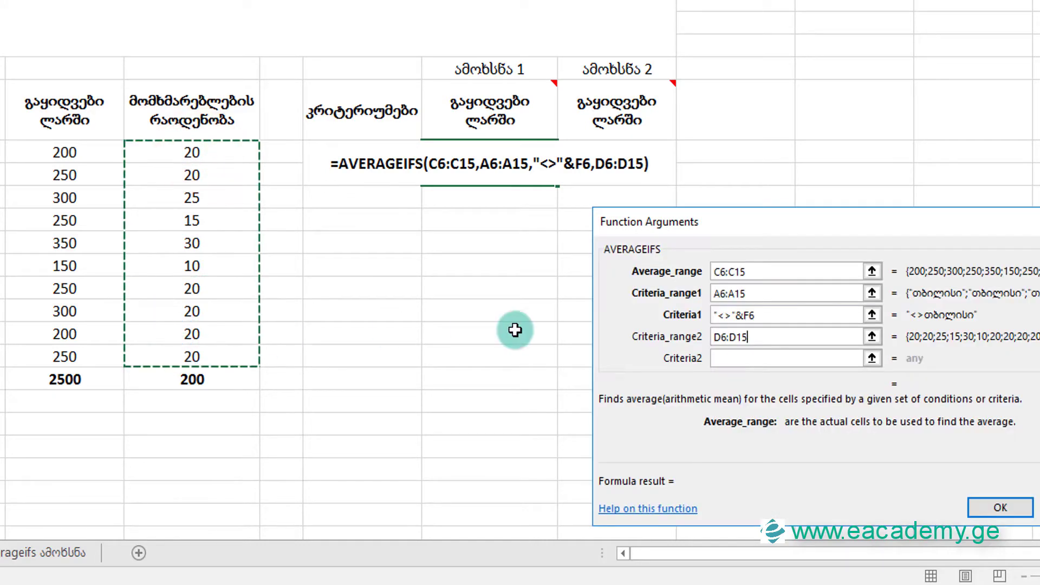
pyautogui.click(737, 359)
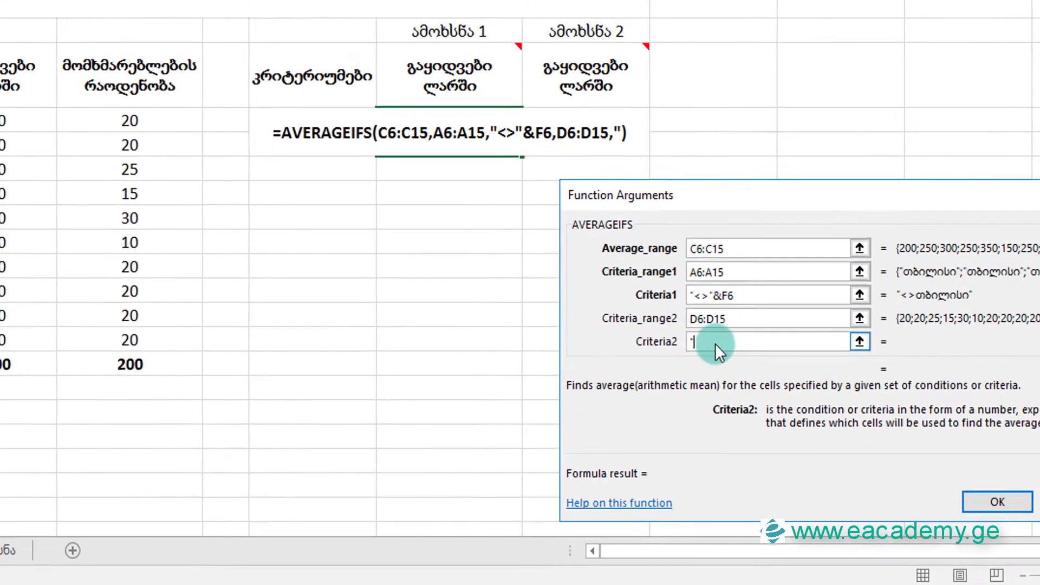
pyautogui.write('"<"')
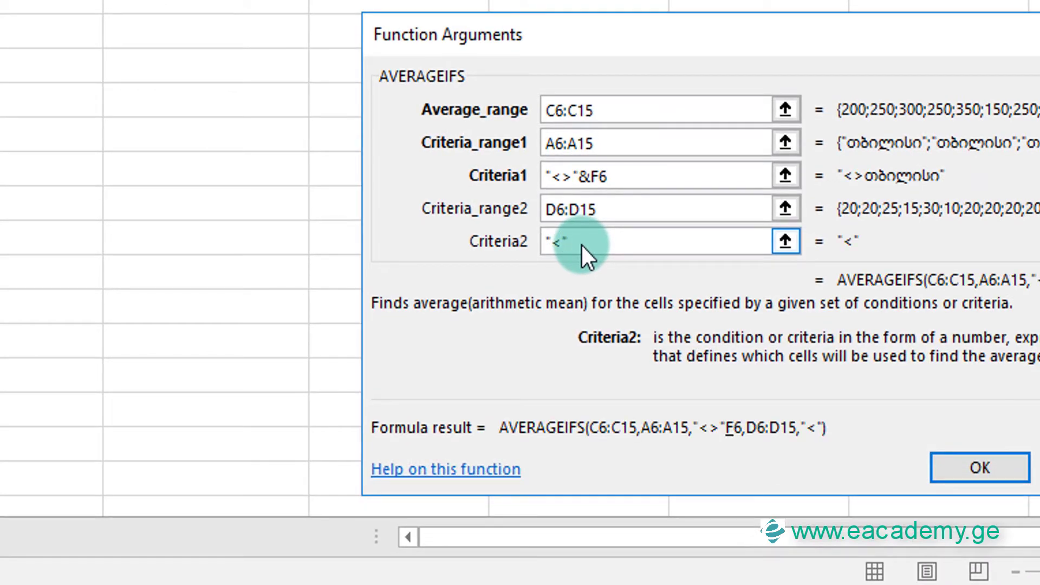
pyautogui.write('&')
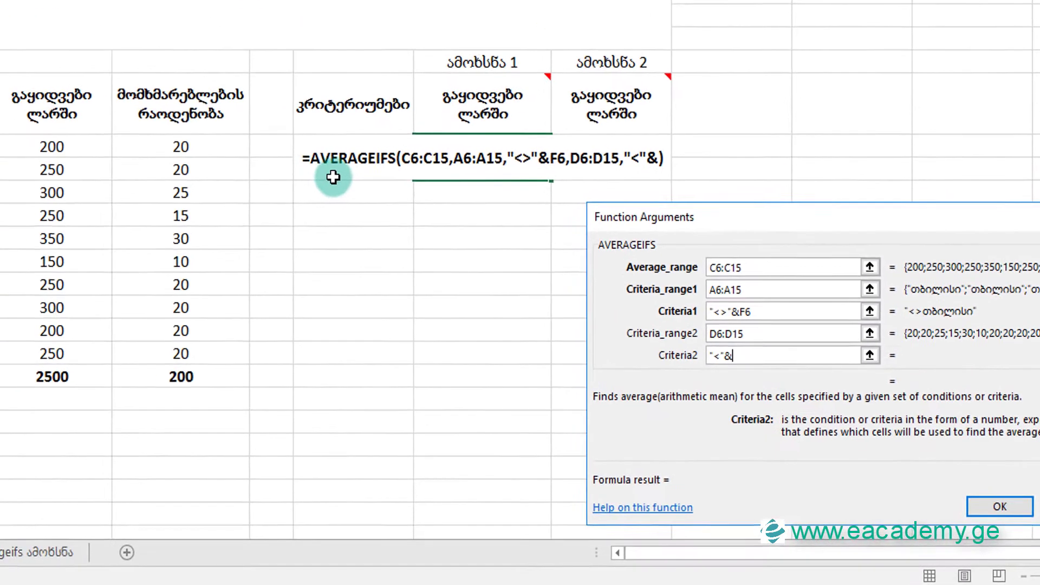
pyautogui.click(333, 177)
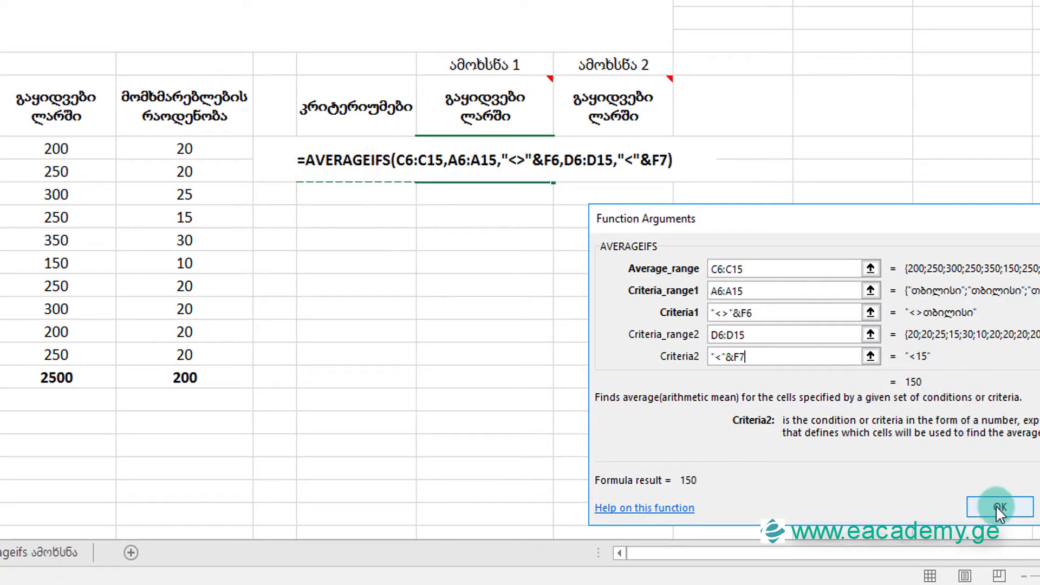
pyautogui.click(717, 357)
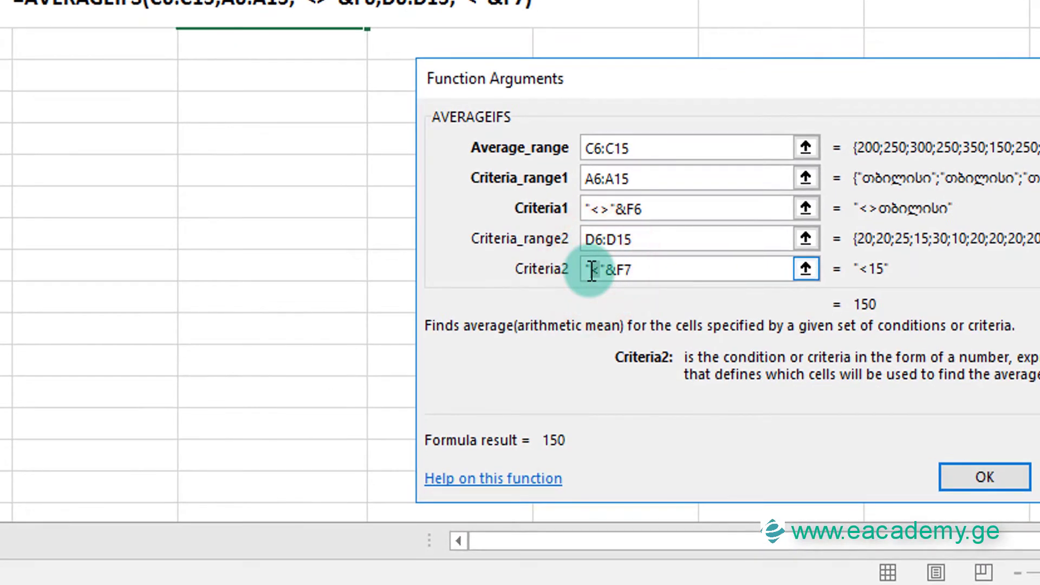
pyautogui.write('>')
# Finish G6's AVERAGEIFS formula, giving 275, and select H5
pyautogui.click(984, 480)
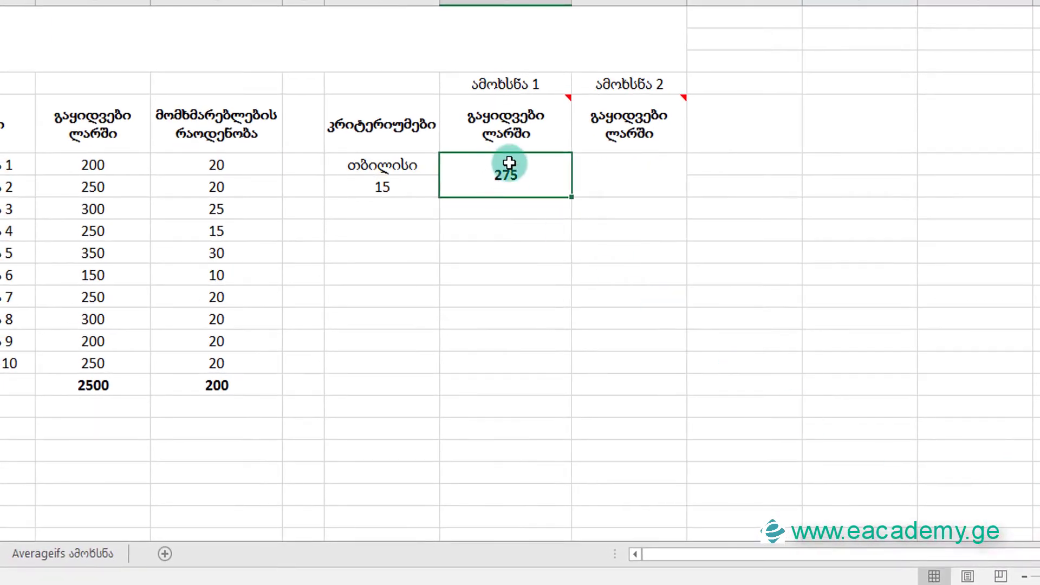
pyautogui.moveTo(505, 123)
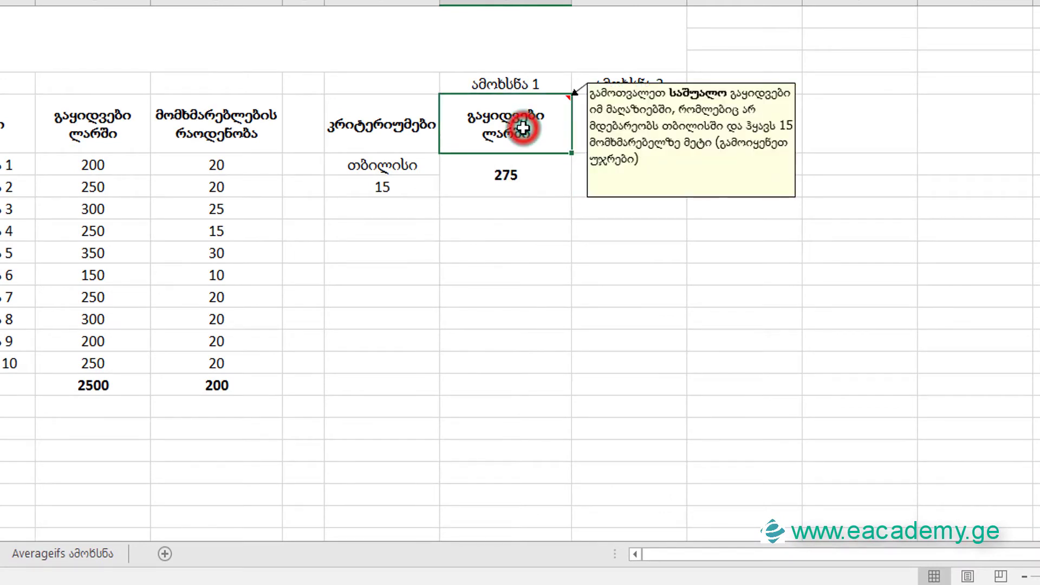
pyautogui.click(523, 127)
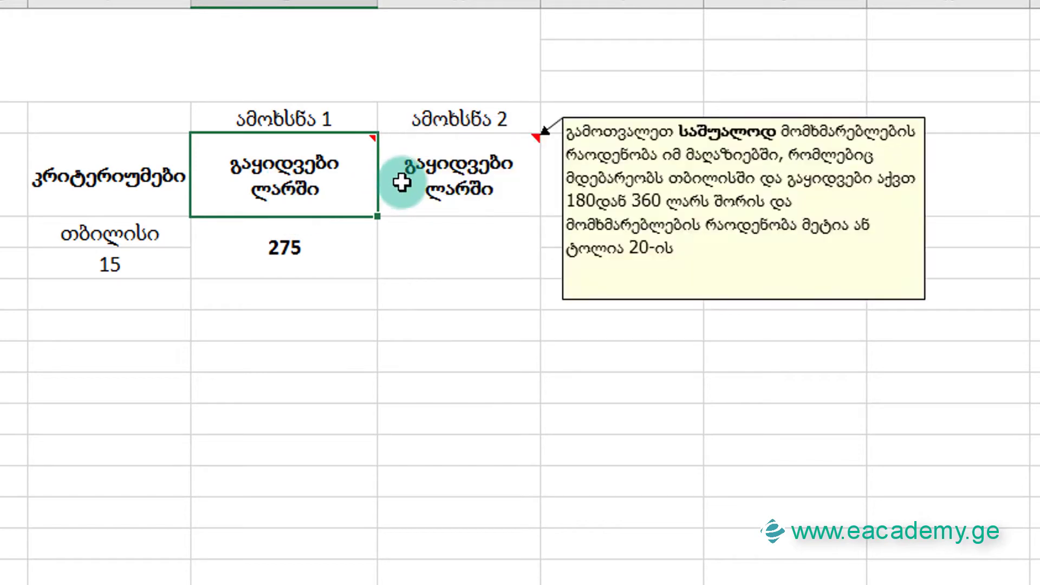
pyautogui.click(449, 181)
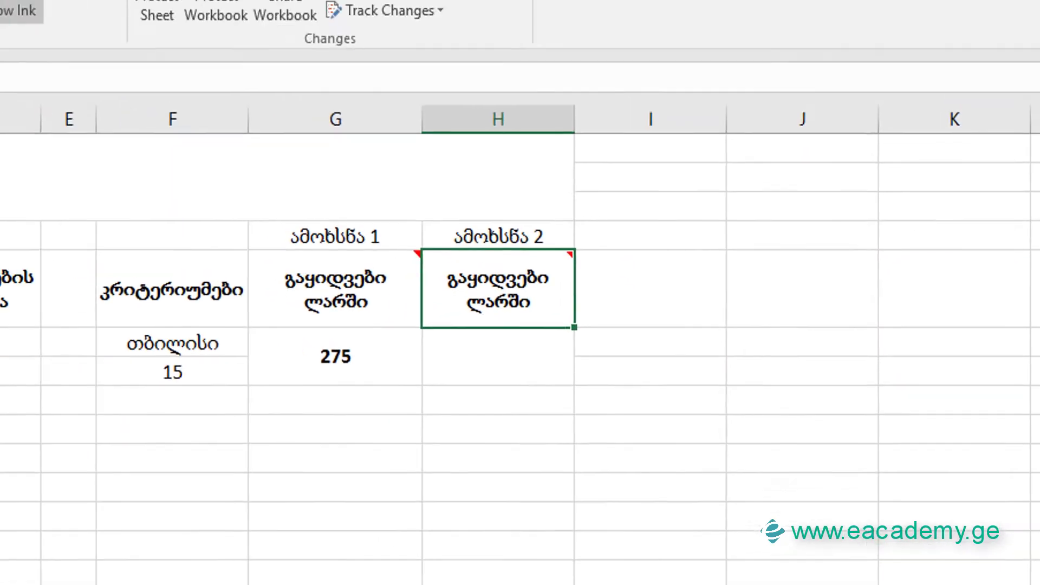
# Keep H5's note about Tbilisi stores' average customers permanently visible and edit inside it
pyautogui.click(176, 77)
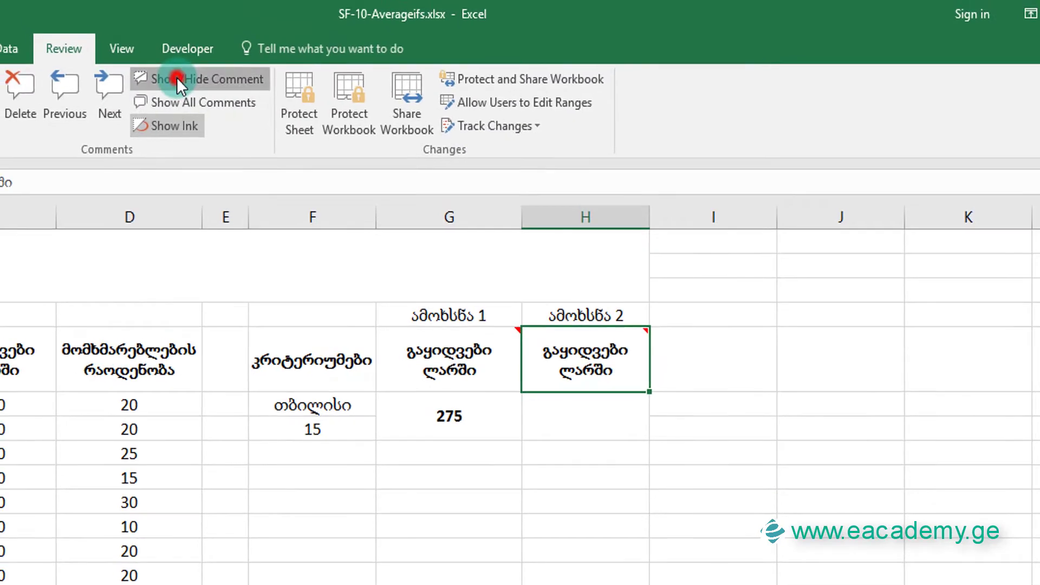
pyautogui.click(641, 432)
pyautogui.click(734, 395)
pyautogui.press('Return')
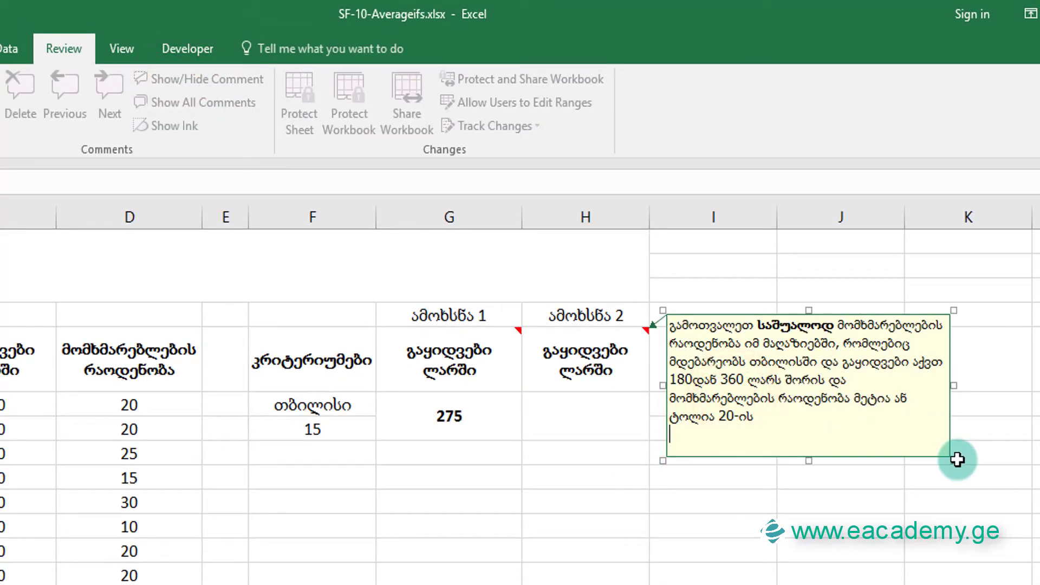
# Enlarge the task note to fit its text, then start =AVERAGEIFS( in H6
pyautogui.moveTo(952, 458); pyautogui.dragTo(1032, 380)
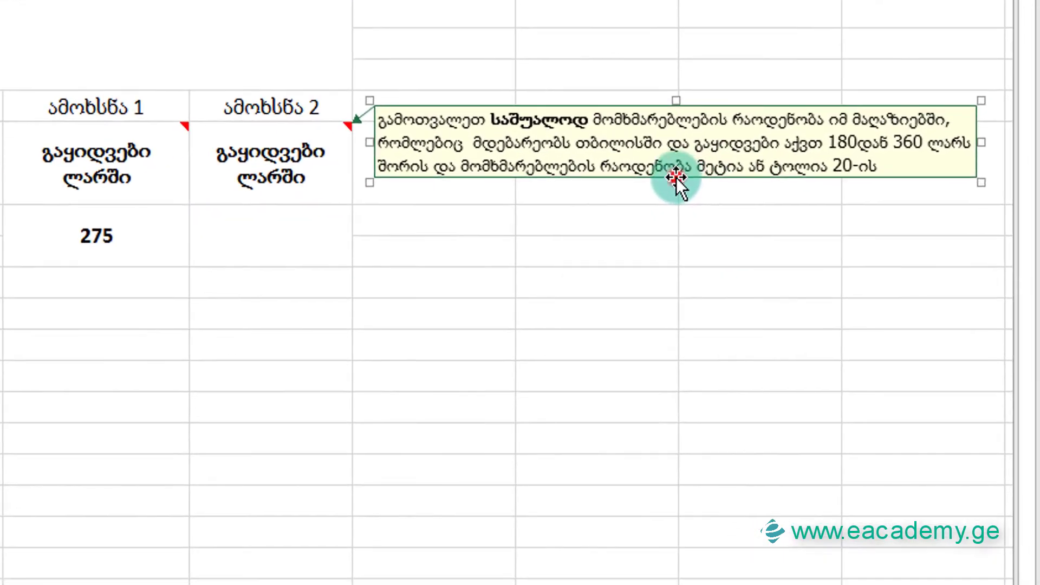
pyautogui.moveTo(696, 197); pyautogui.dragTo(675, 201)
pyautogui.doubleClick(252, 244)
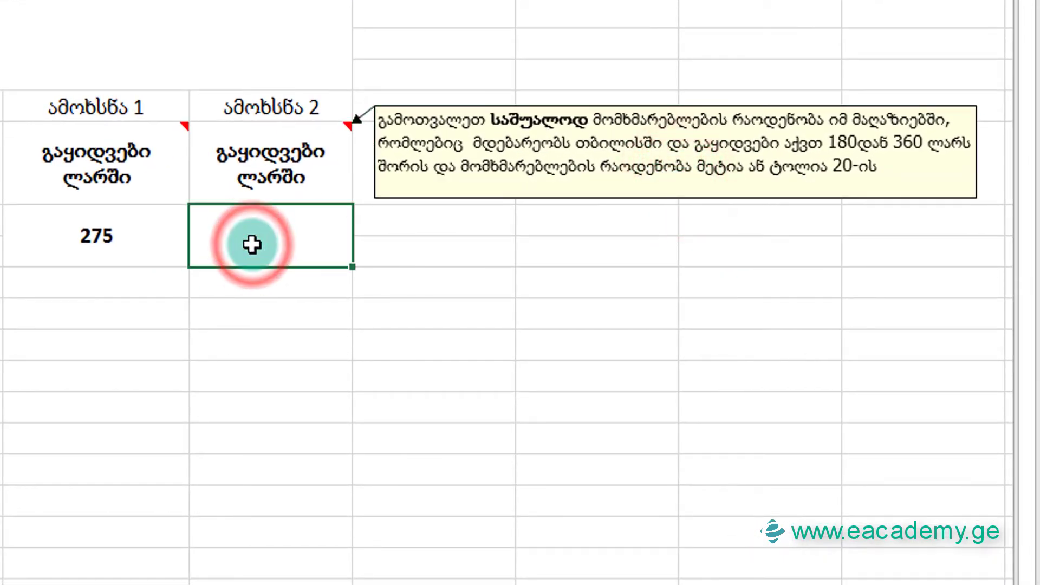
pyautogui.write('=aver')
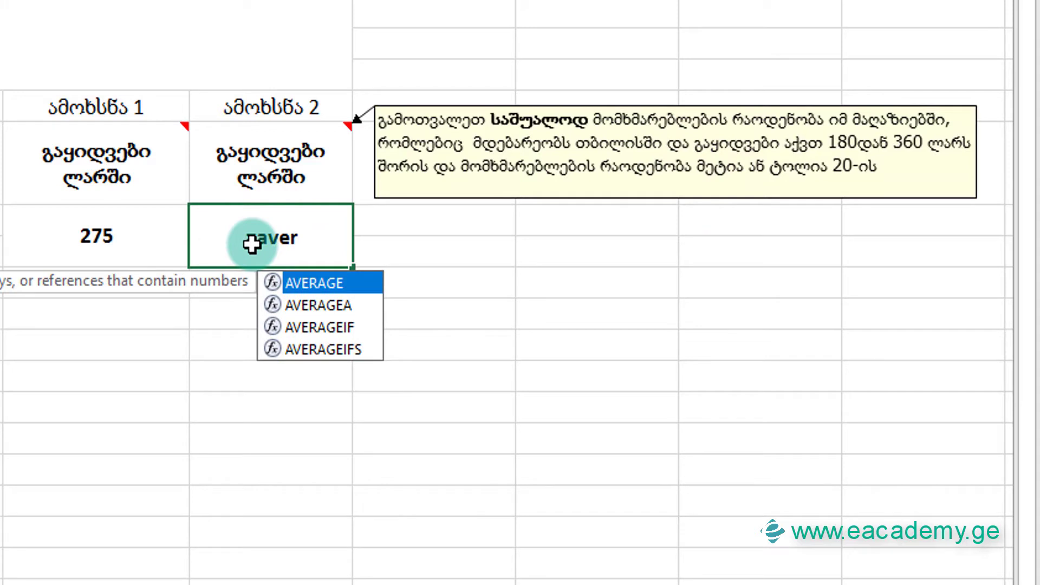
pyautogui.press('Escape')
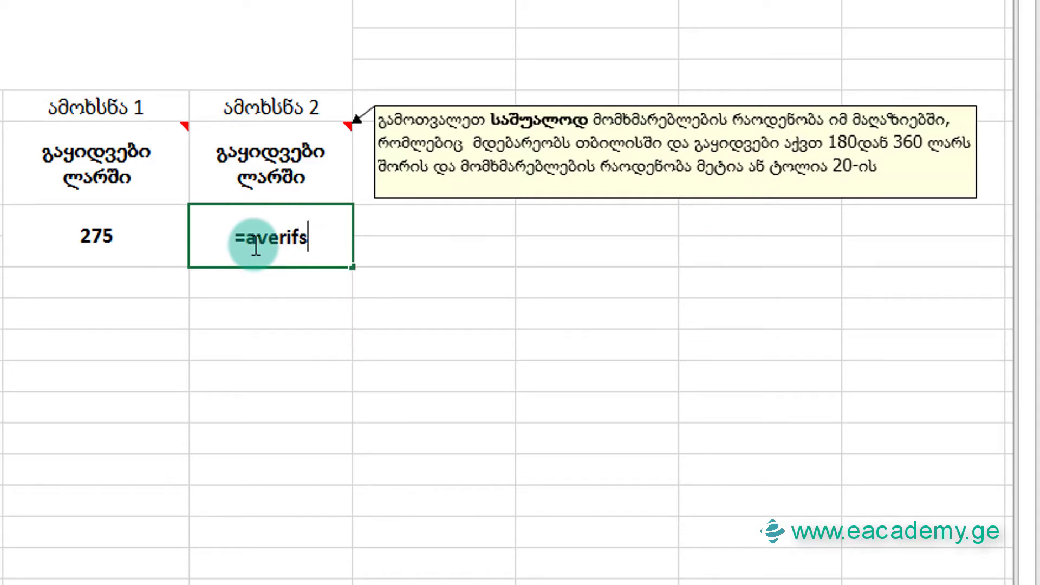
pyautogui.press('BackSpace')
pyautogui.press('BackSpace')
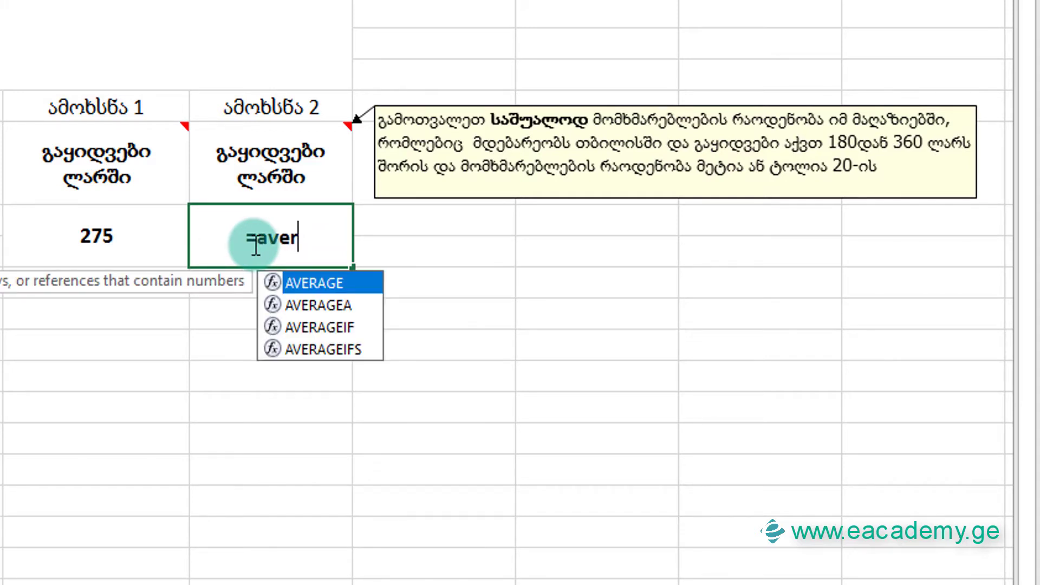
pyautogui.press('Down')
pyautogui.press('Down')
pyautogui.press('Down')
pyautogui.press('Tab')
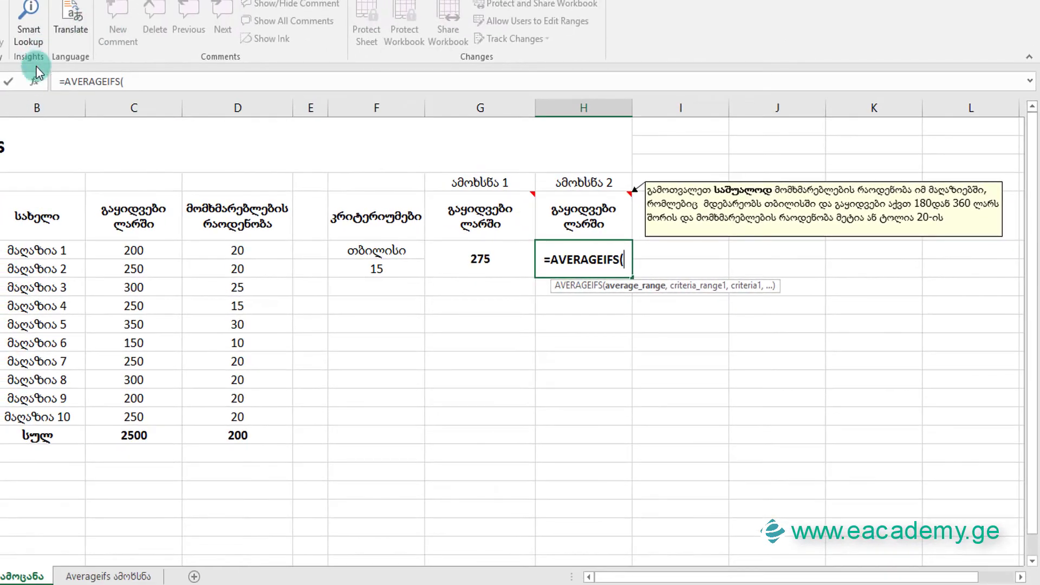
# Make H6 average customer counts D6:D15 where the city in A6:A15 matches F6
pyautogui.click(34, 76)
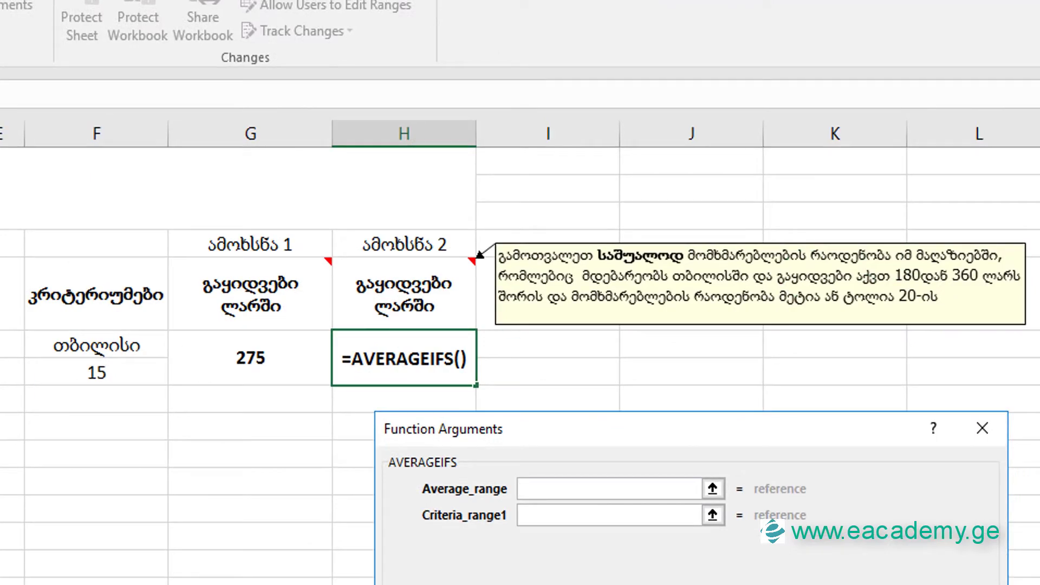
pyautogui.moveTo(191, 254); pyautogui.dragTo(191, 437)
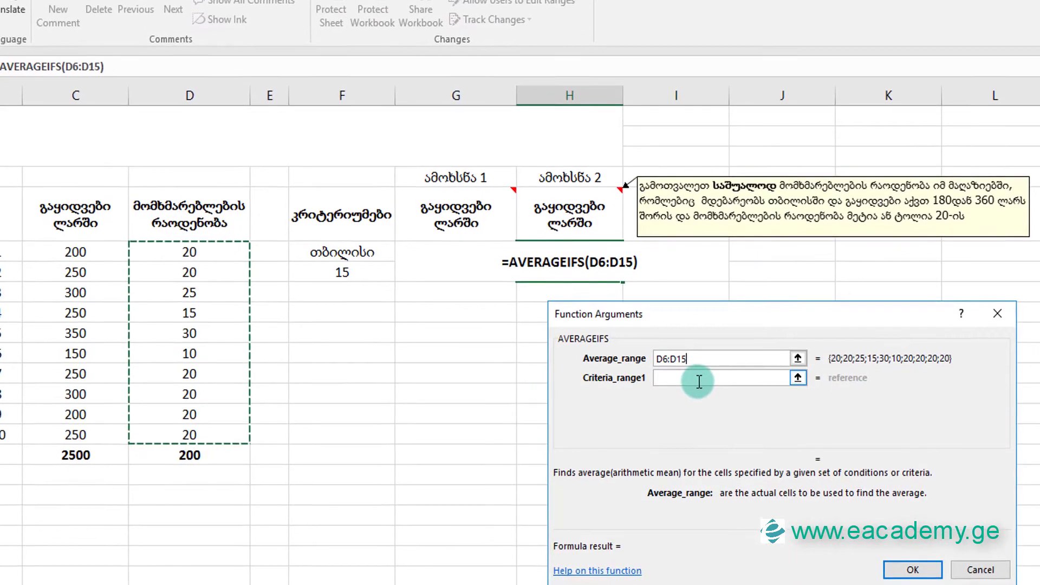
pyautogui.click(699, 382)
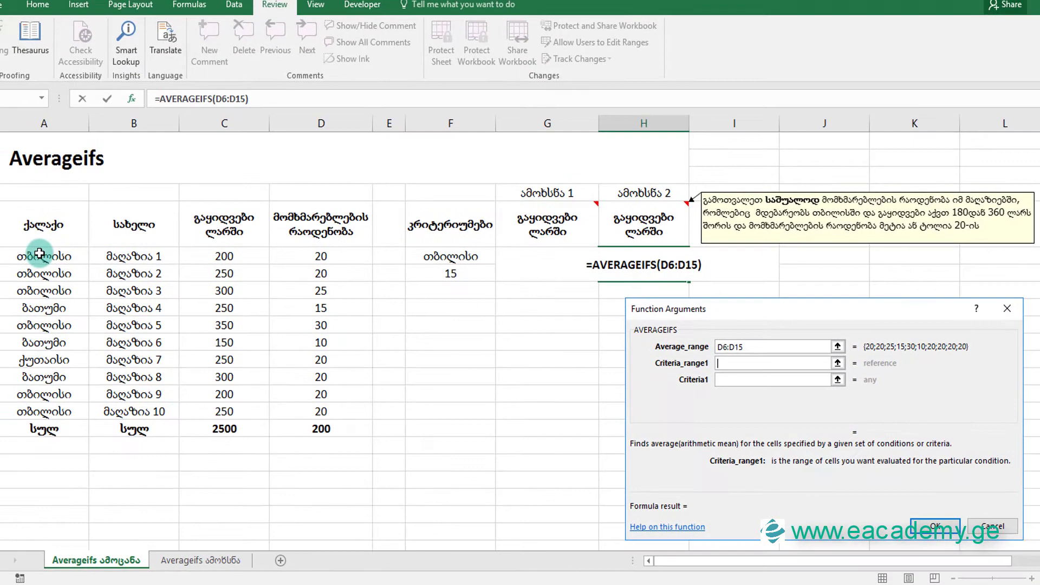
pyautogui.moveTo(40, 254); pyautogui.dragTo(46, 412)
pyautogui.click(720, 379)
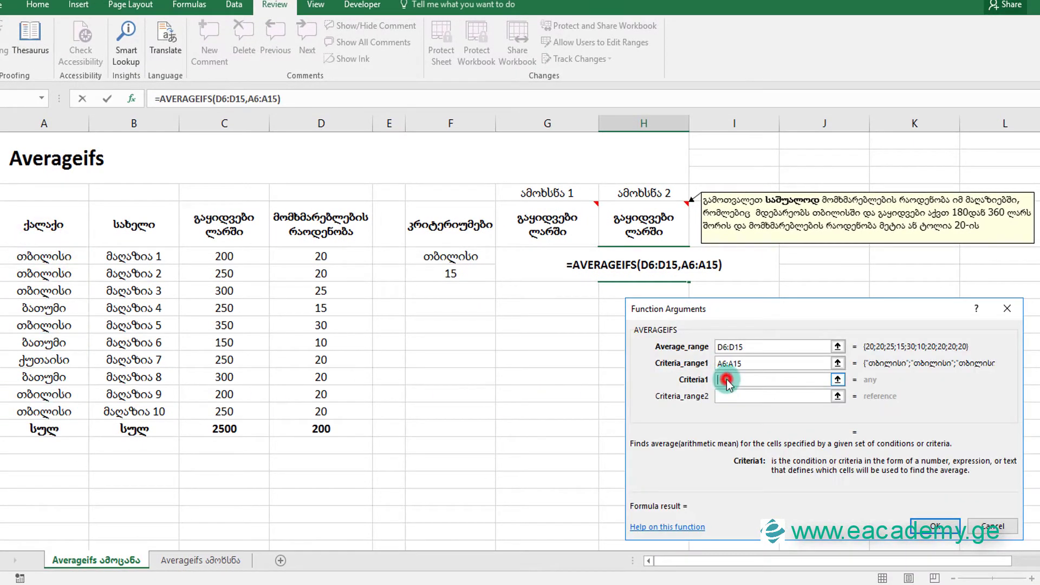
pyautogui.click(461, 255)
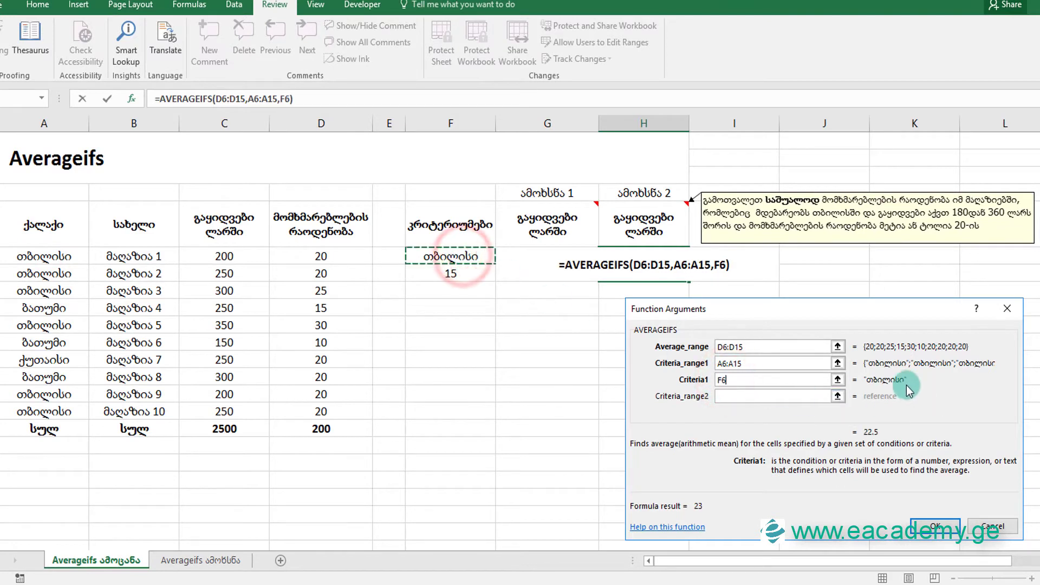
pyautogui.click(792, 399)
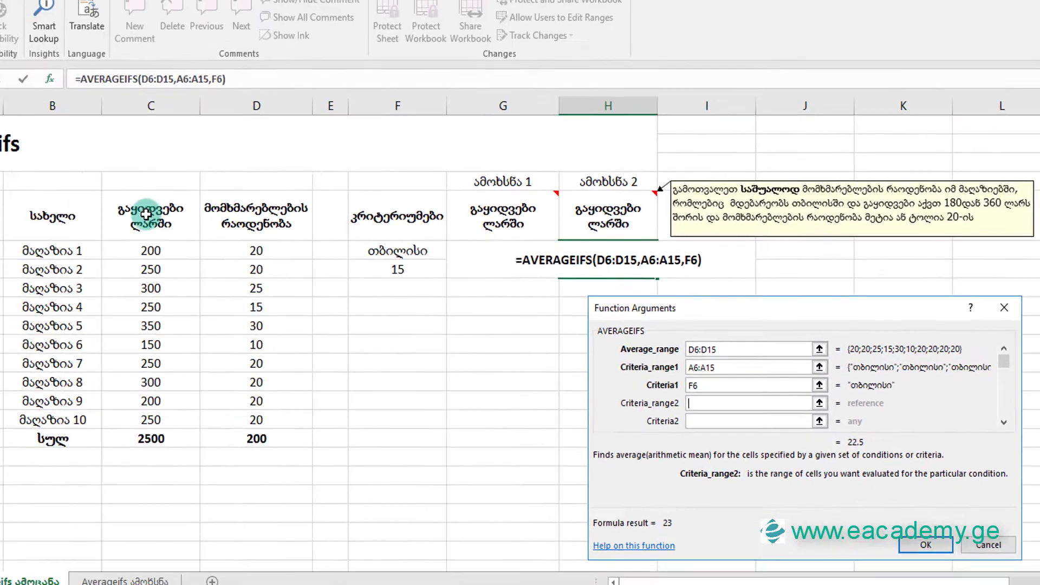
# Add sales C6:C15 as the second criteria range with criterion >180
pyautogui.click(202, 254)
pyautogui.moveTo(202, 254); pyautogui.dragTo(194, 418)
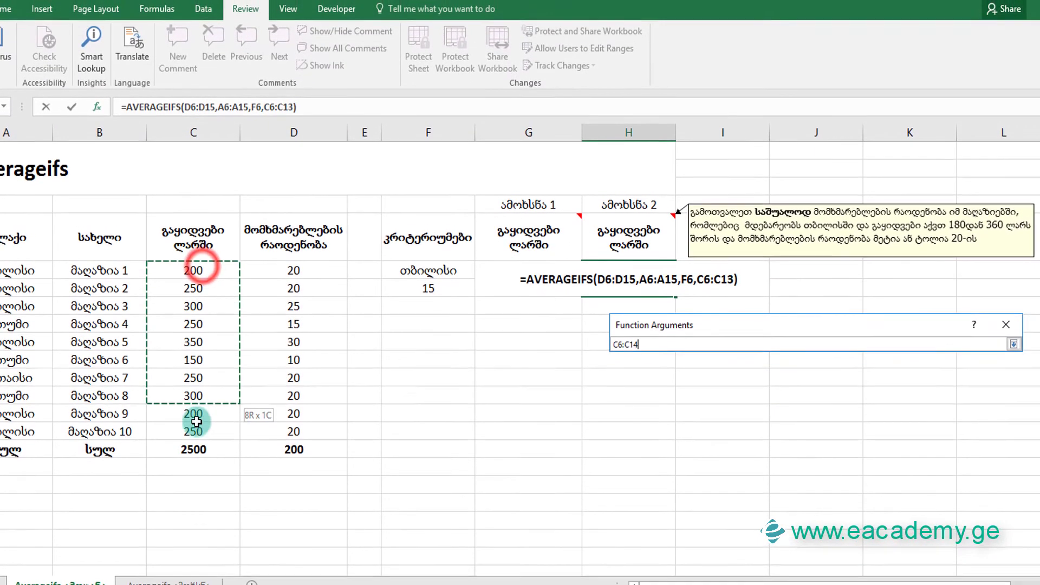
pyautogui.click(716, 432)
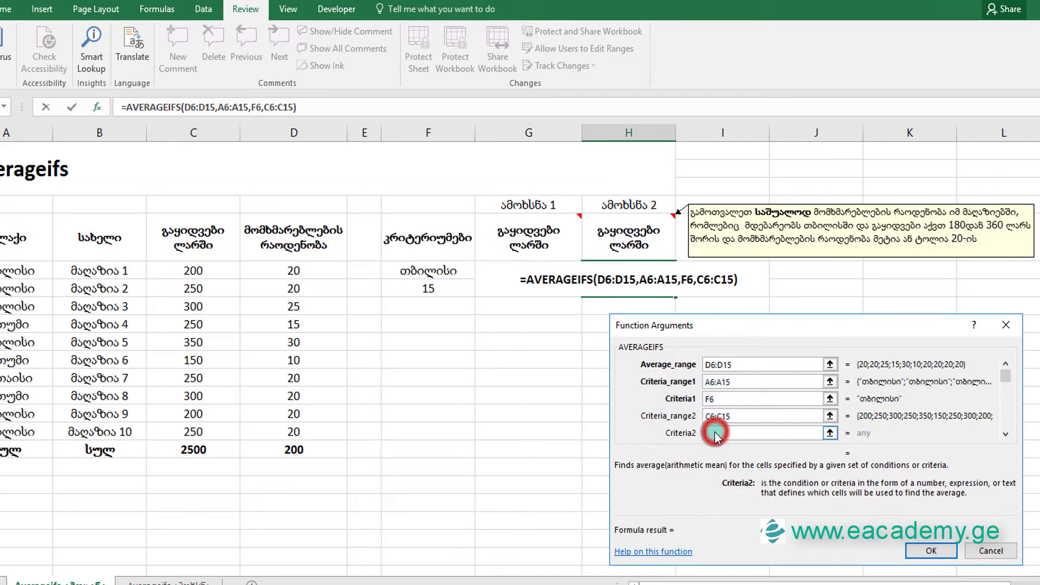
pyautogui.write('>16')
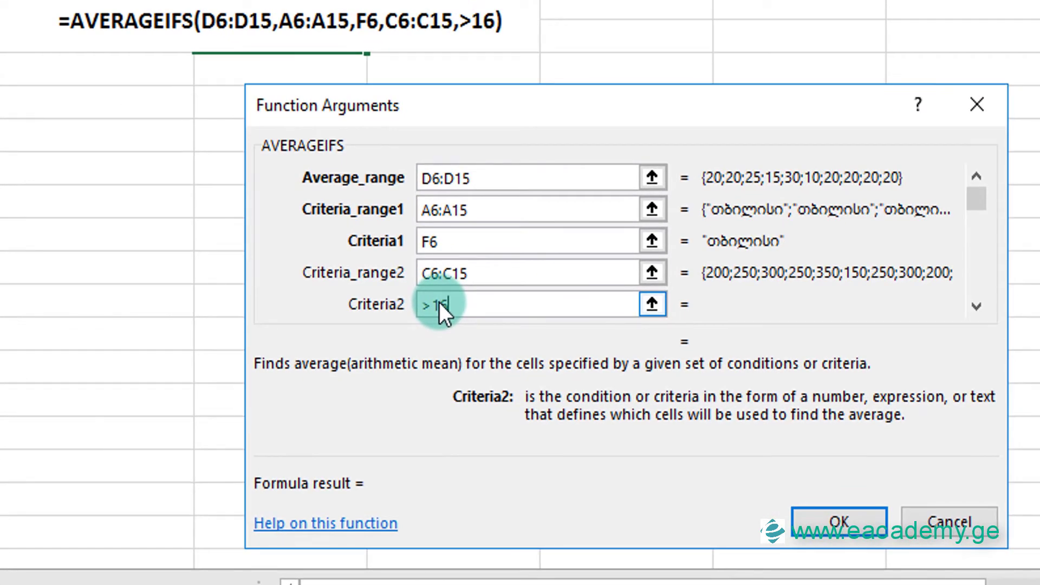
pyautogui.press('BackSpace')
pyautogui.write('0')
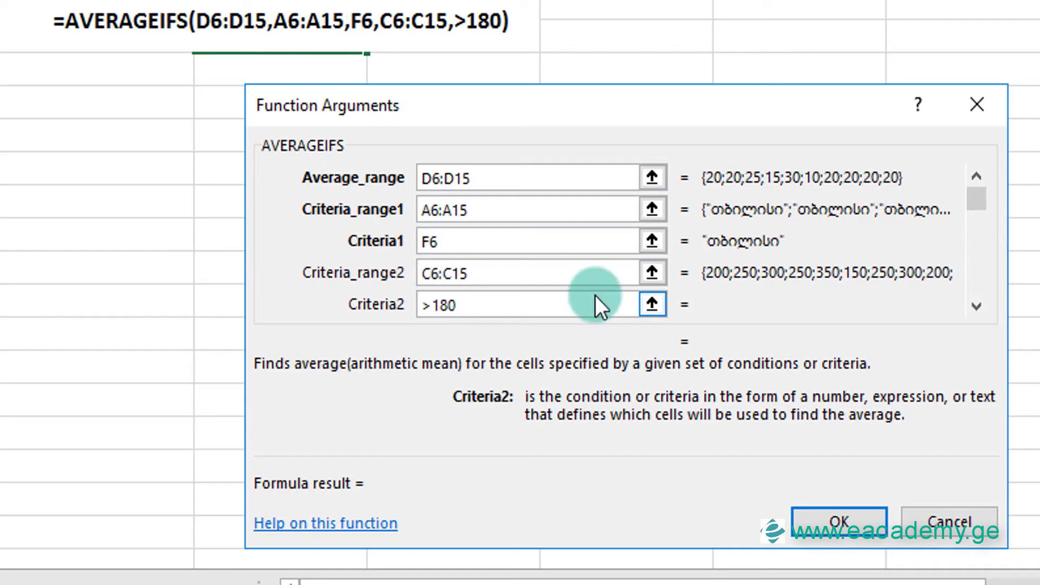
# Add sales C6:C15 again as the third criteria range with criterion <360
pyautogui.click(977, 306)
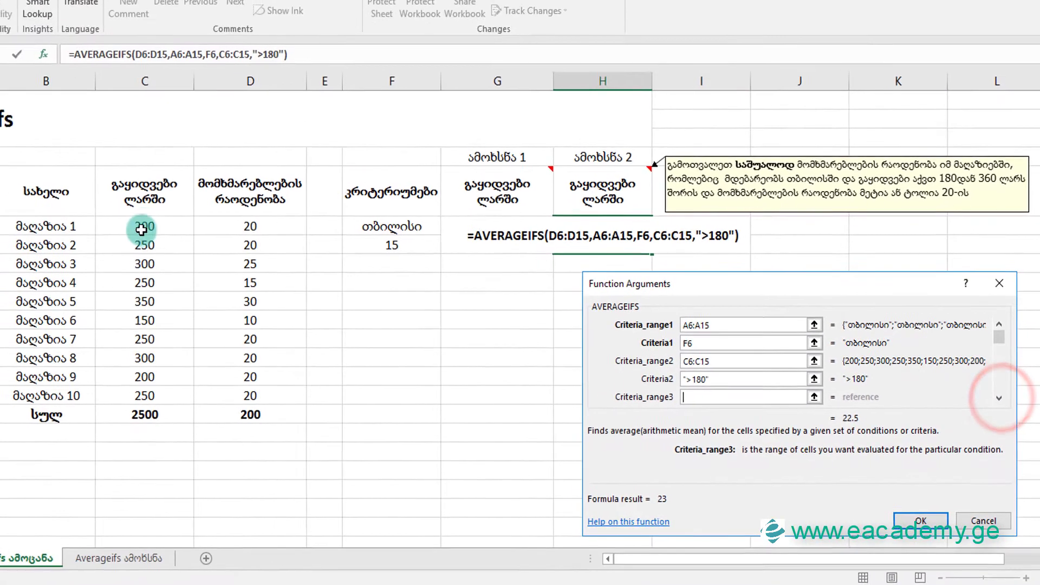
pyautogui.moveTo(146, 226); pyautogui.dragTo(145, 397)
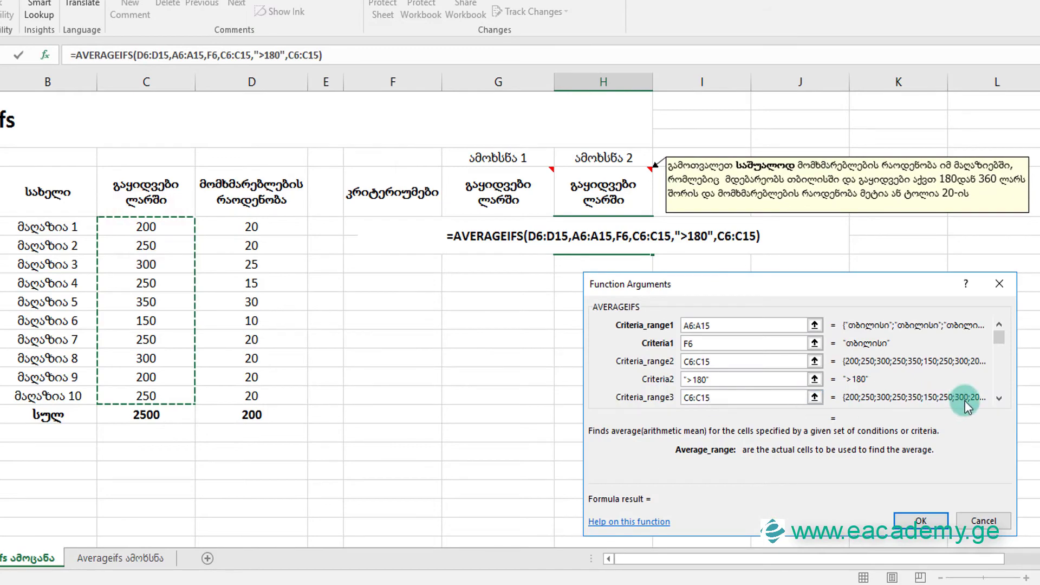
pyautogui.click(1000, 401)
pyautogui.click(749, 401)
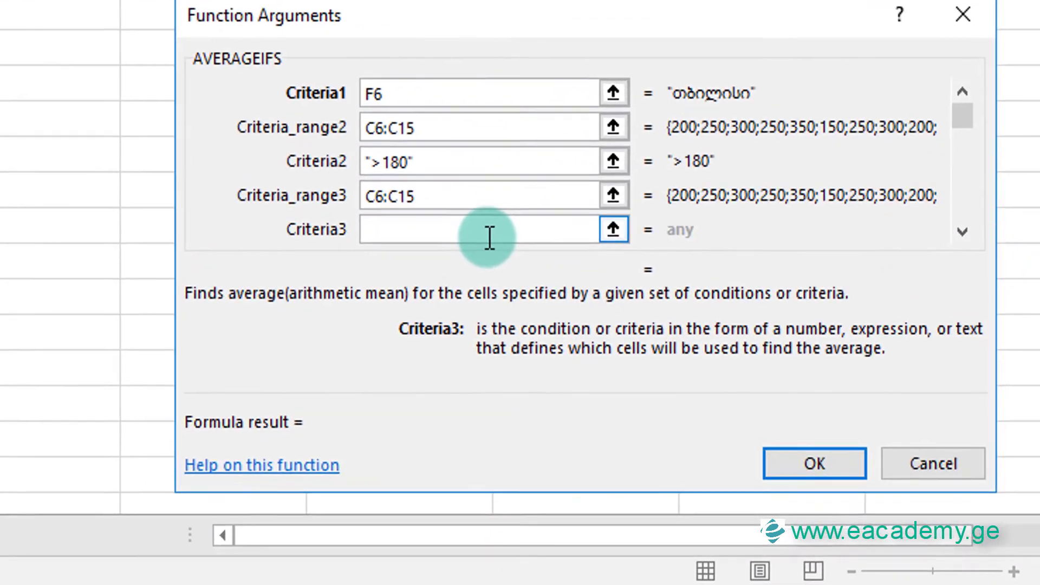
pyautogui.write('<360')
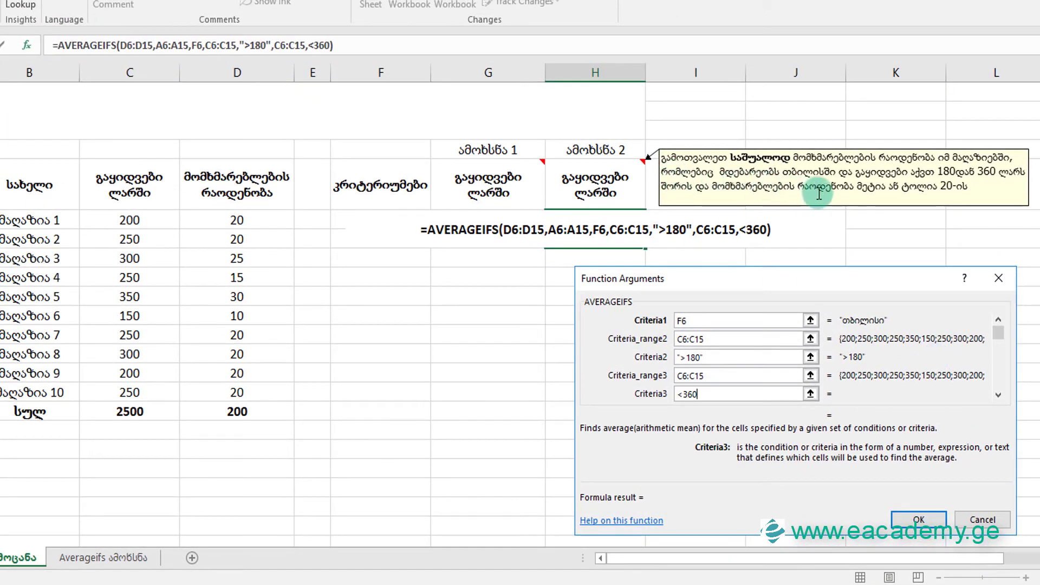
pyautogui.click(999, 396)
# Add customer counts D6:D15 as the fourth criteria range with criterion >=20 and finish
pyautogui.click(726, 394)
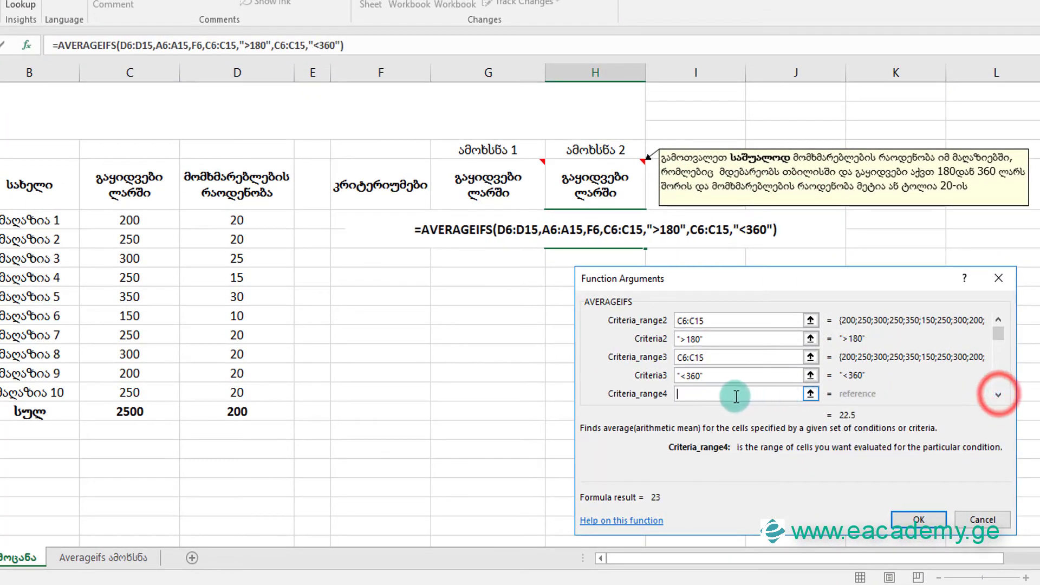
pyautogui.click(230, 222)
pyautogui.moveTo(230, 222); pyautogui.dragTo(239, 394)
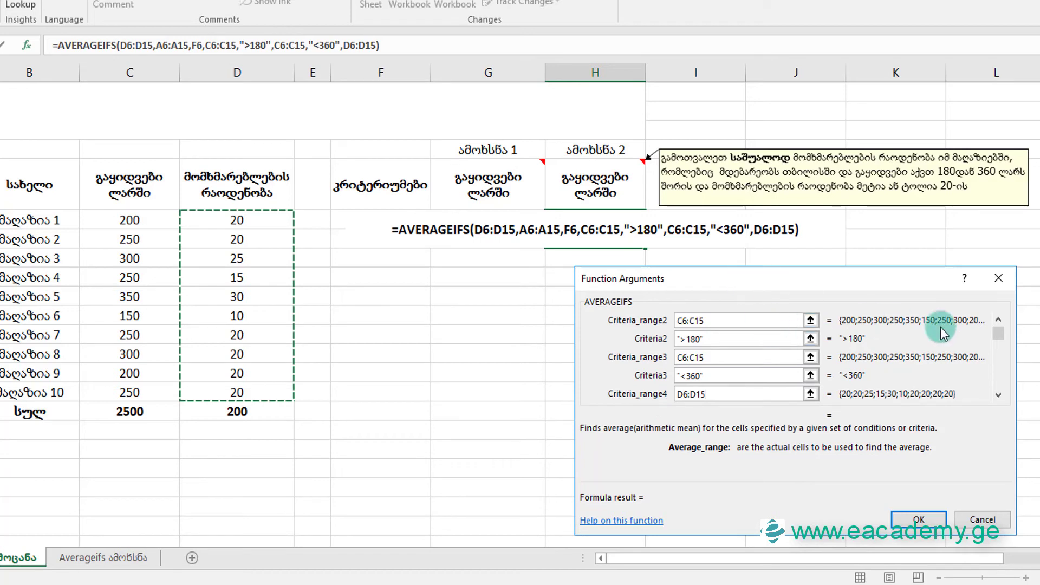
pyautogui.moveTo(997, 331); pyautogui.dragTo(997, 317)
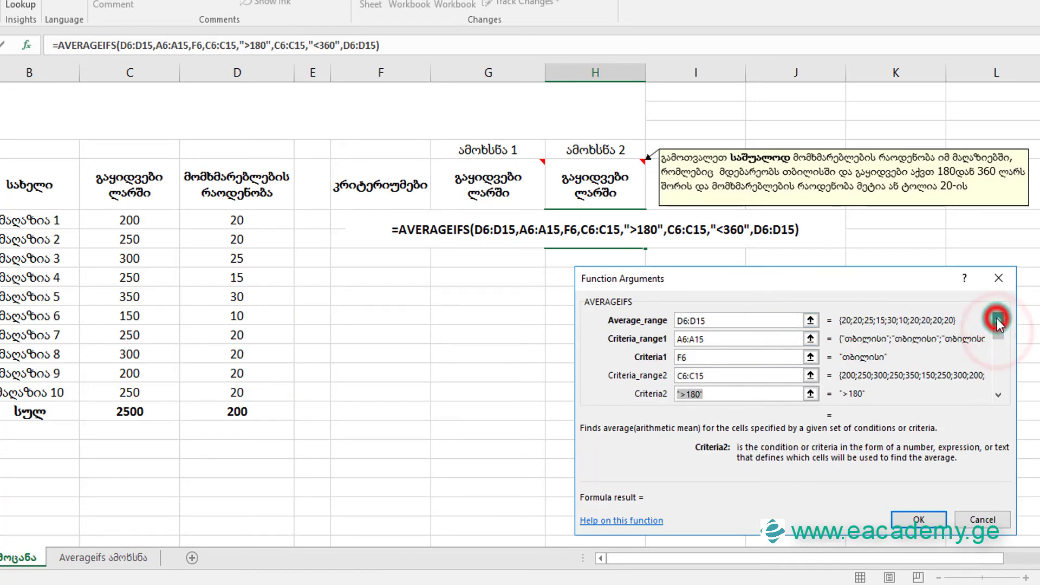
pyautogui.click(998, 395)
pyautogui.click(998, 395)
pyautogui.click(998, 395)
pyautogui.click(999, 395)
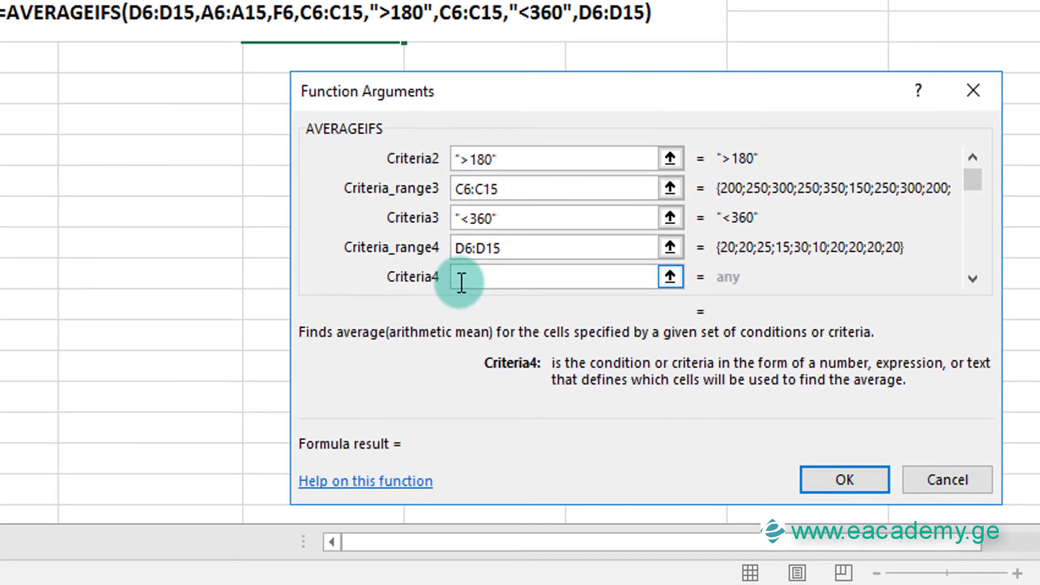
pyautogui.write('>=')
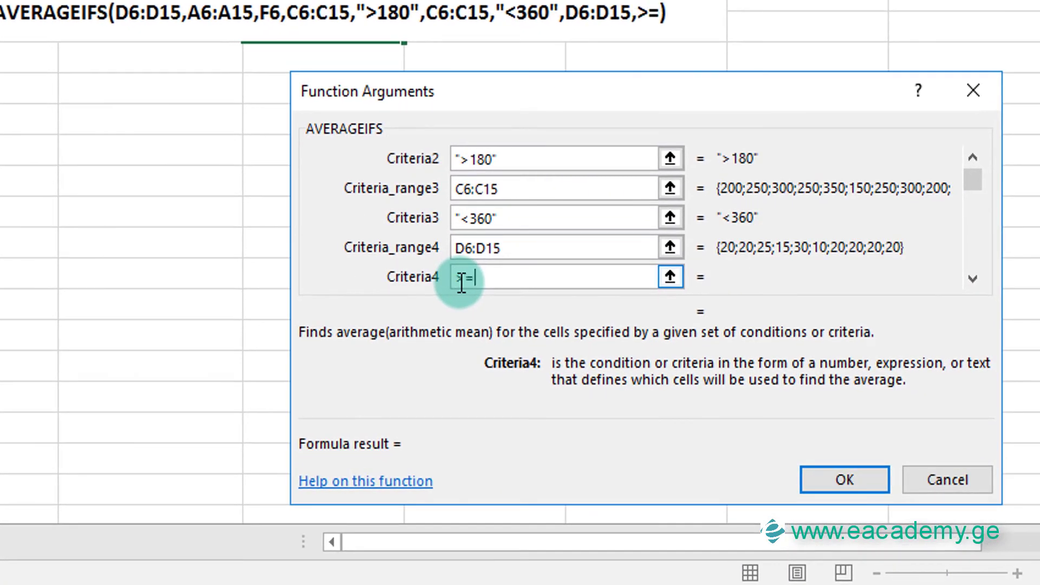
pyautogui.write('20')
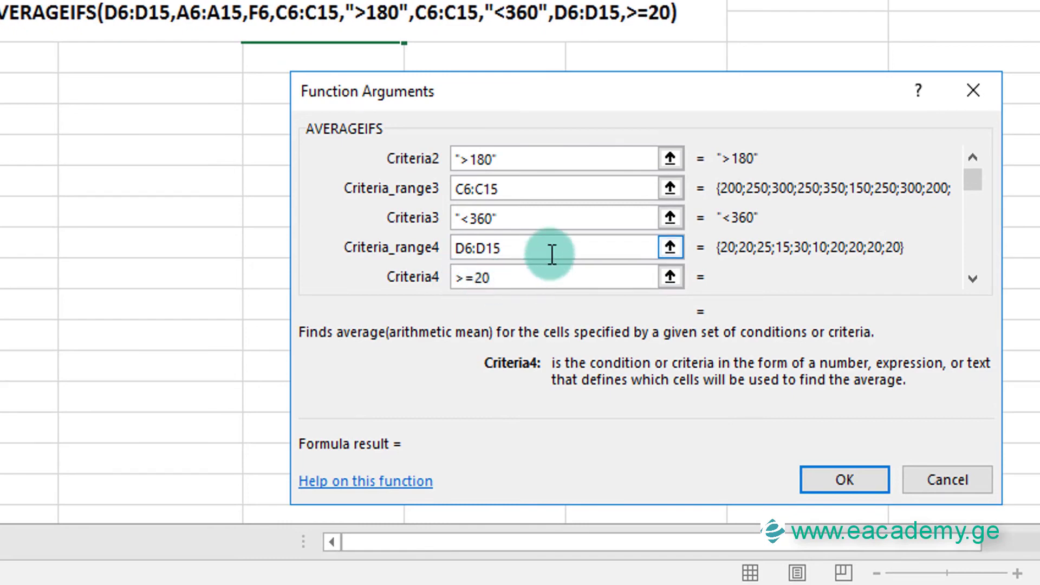
pyautogui.click(549, 247)
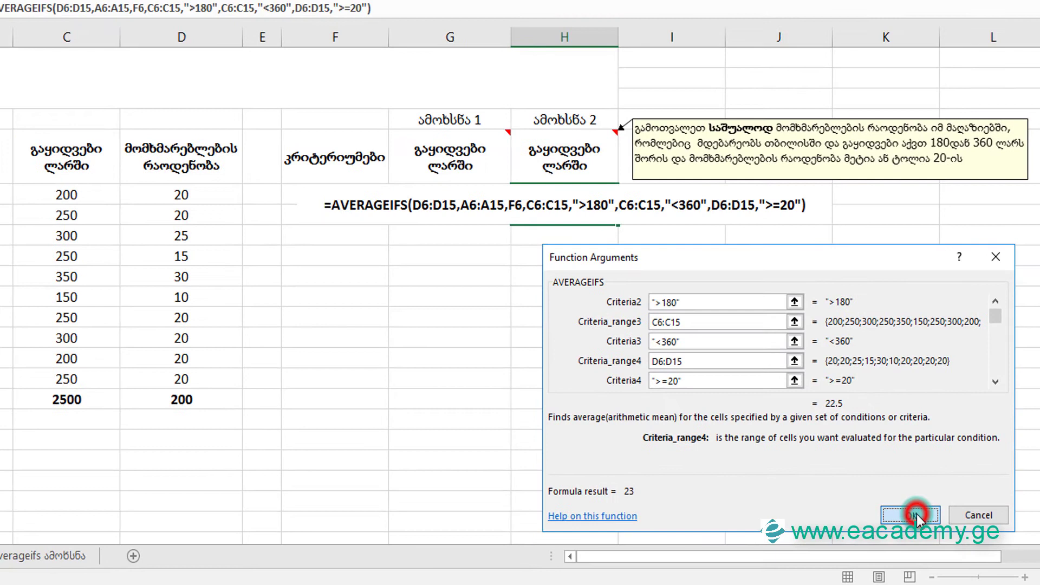
pyautogui.click(861, 470)
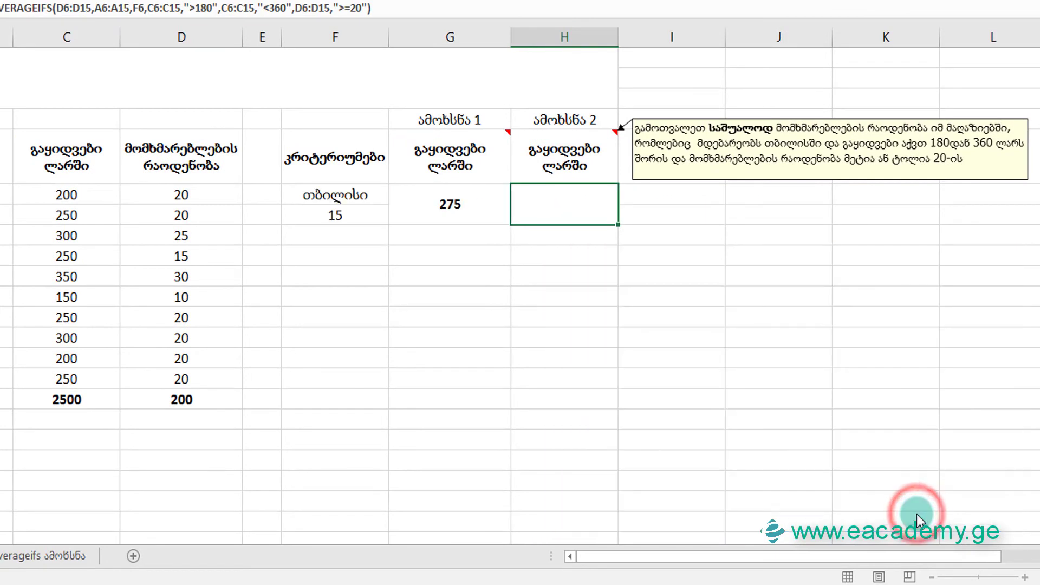